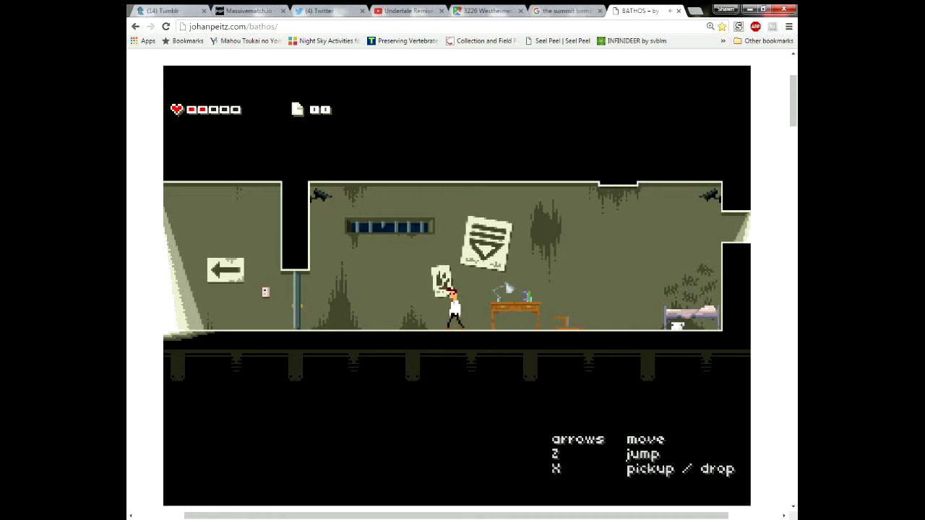
Check the door, then bring the red key over and try it twice without success
key("x")
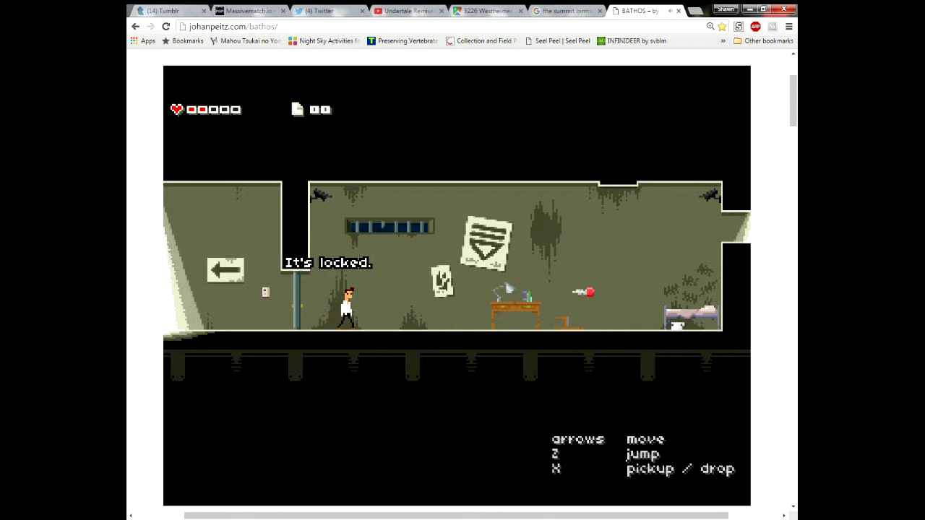
key("Right")
key("Right")
key("x")
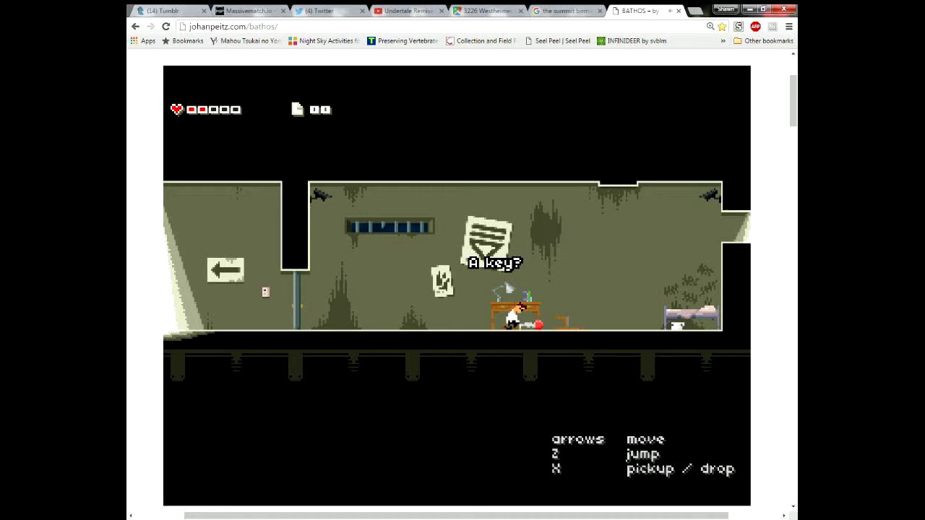
key("Left")
key("Left")
key("Left")
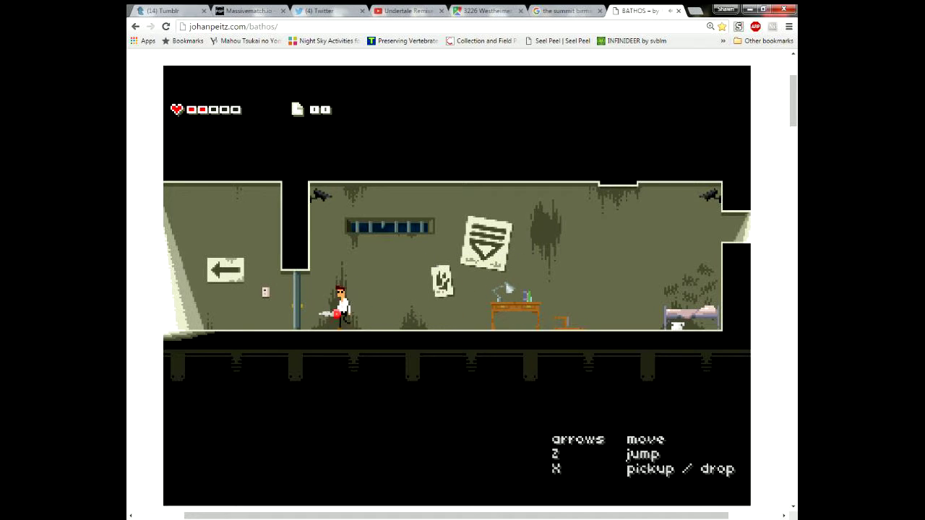
key("x")
key("Right")
key("Right")
key("Left")
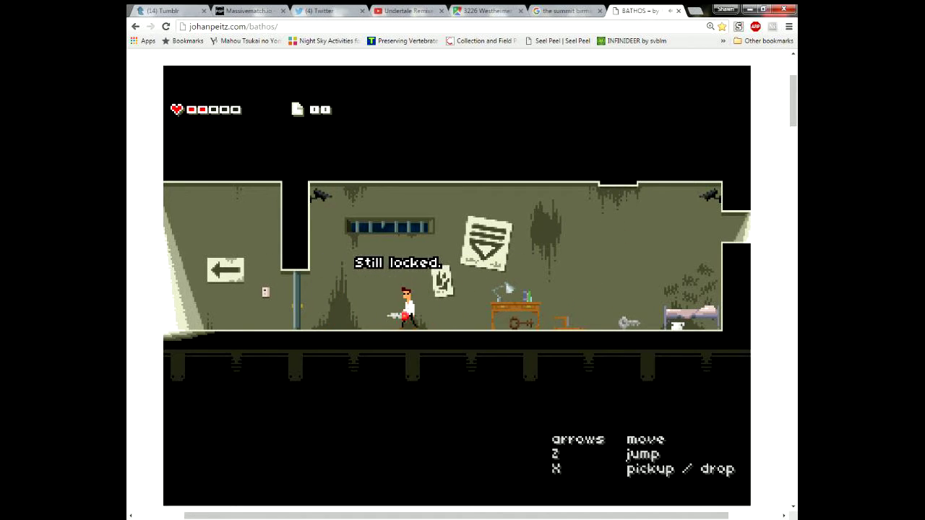
key("Left")
key("x")
key("x")
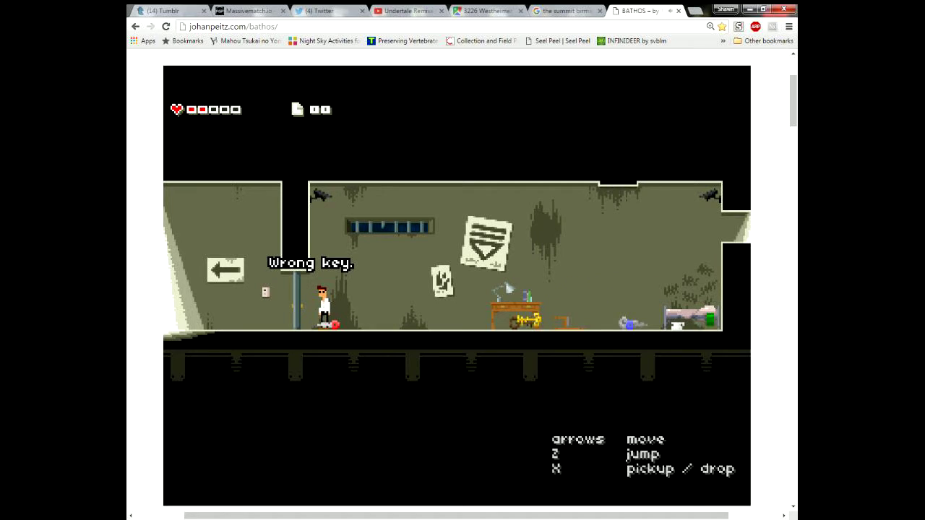
Move around with the red key and leave it on the floor by the door
key("Right")
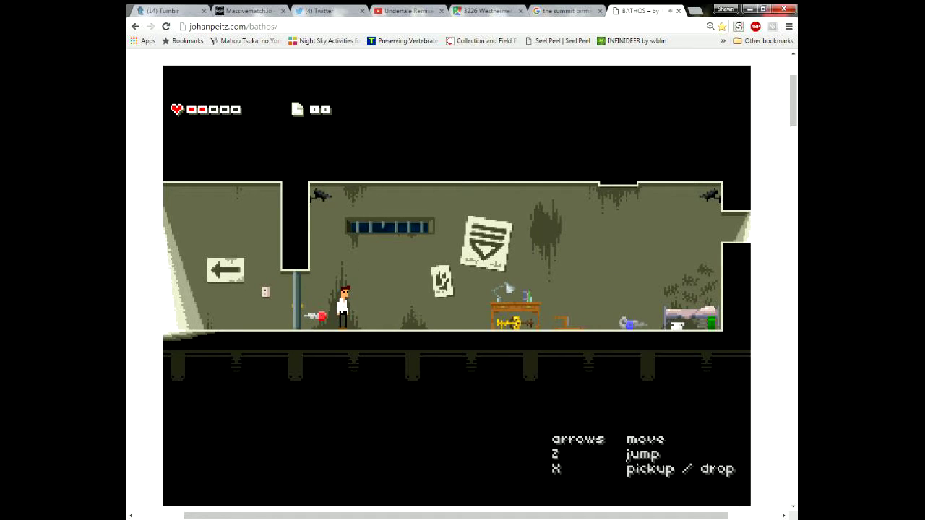
key("x")
key("Right")
key("Left")
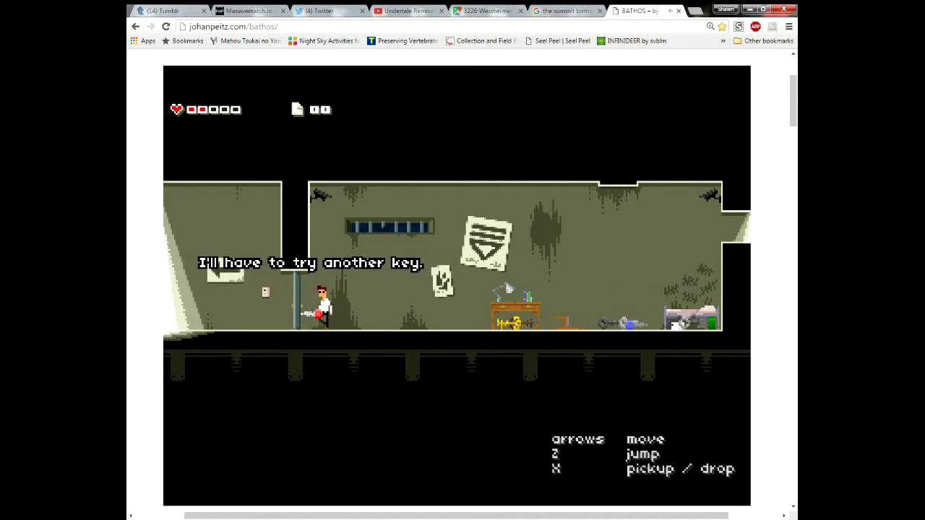
key("Right")
key("Left")
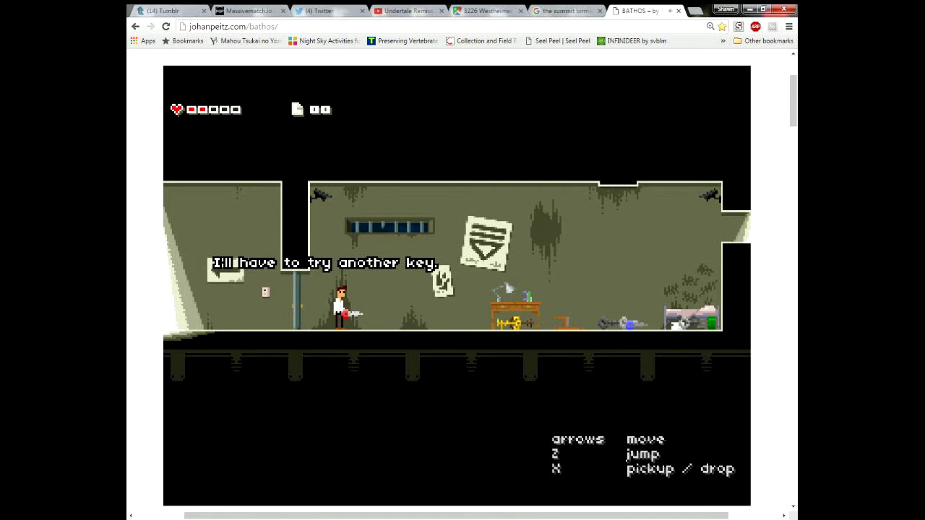
key("x")
Take the yellow key from the table, try it on the door, and drop it there
key("Right")
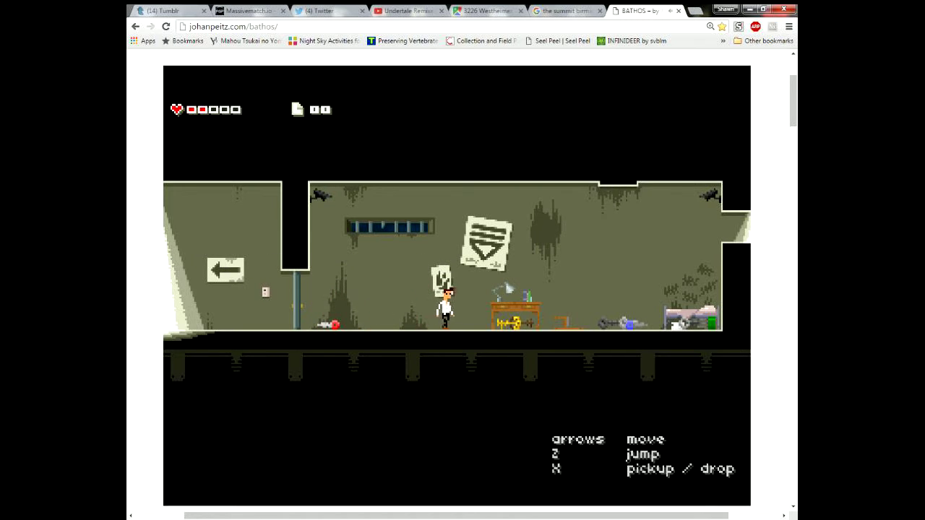
key("x")
key("Left")
key("Left")
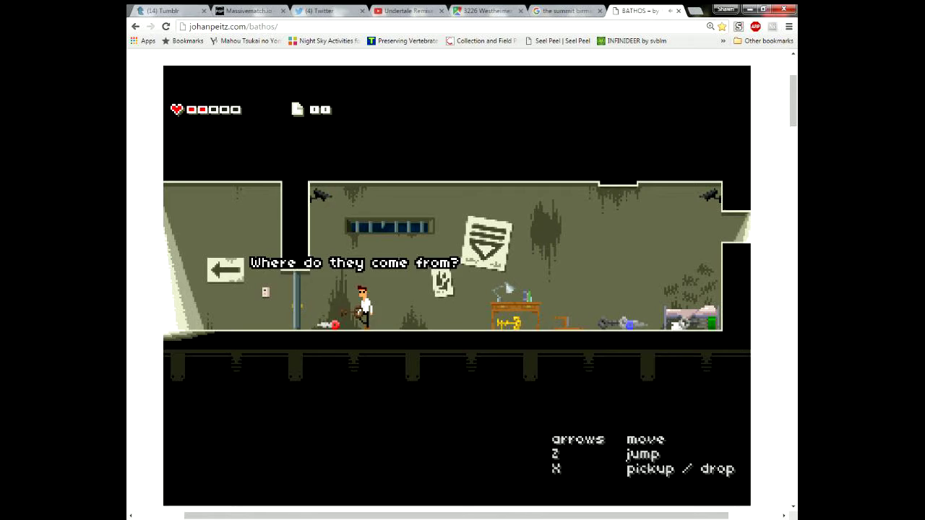
key("x")
key("x")
key("Right")
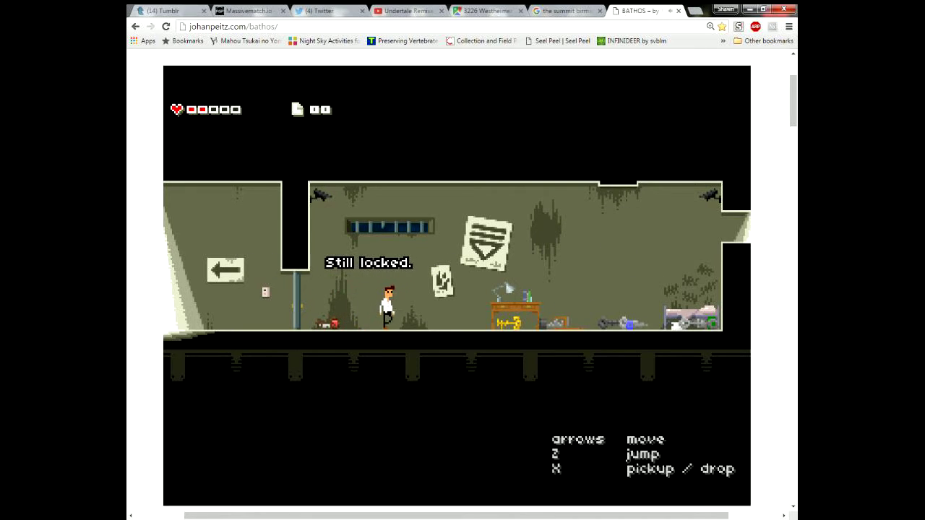
key("Left")
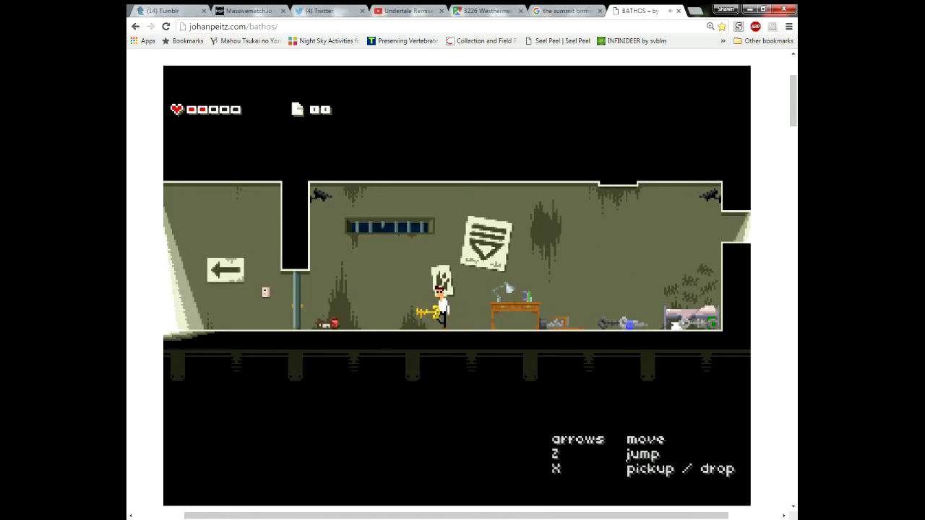
key("x")
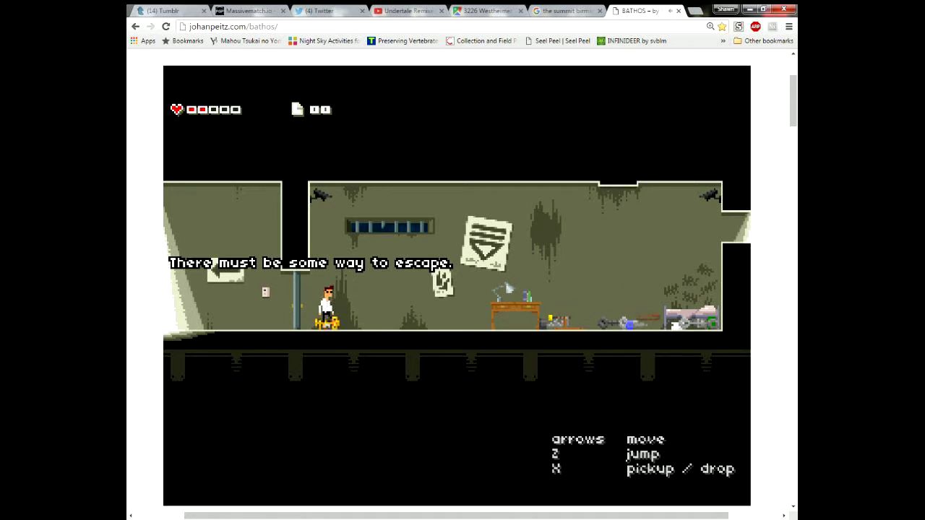
Walk back and forth to check the door twice more, finding it still locked
key("Right")
key("Left")
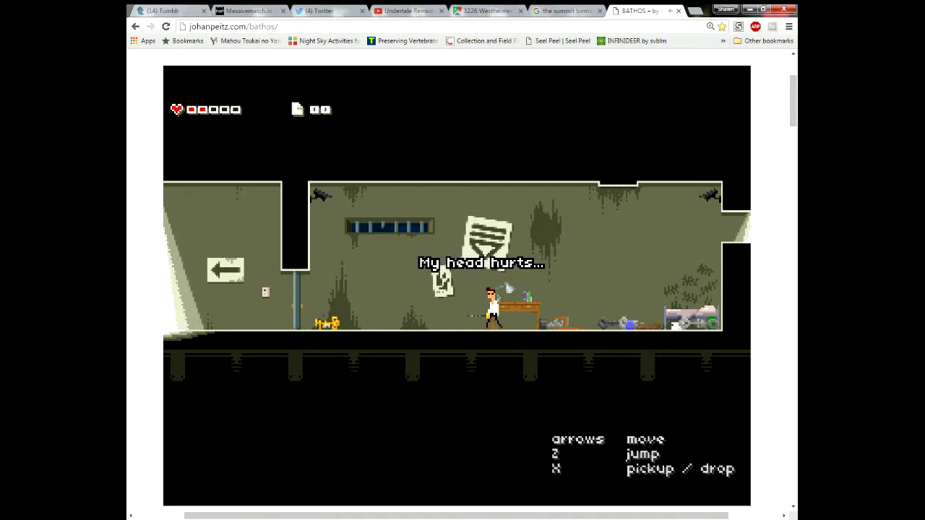
key("Left")
key("x")
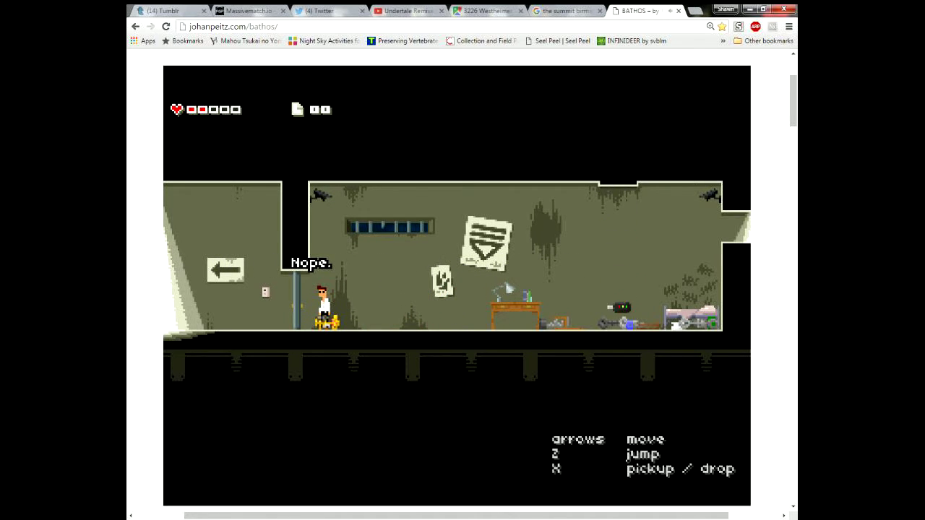
key("Right")
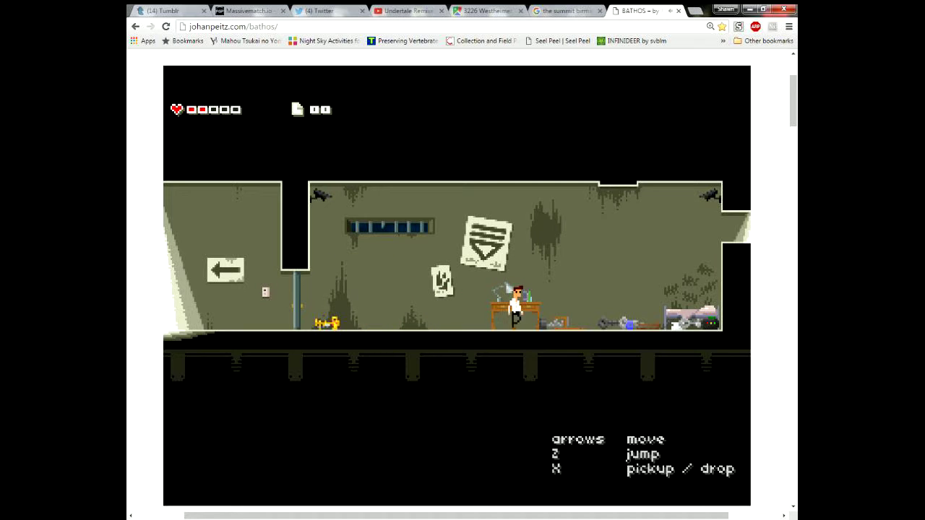
key("Left")
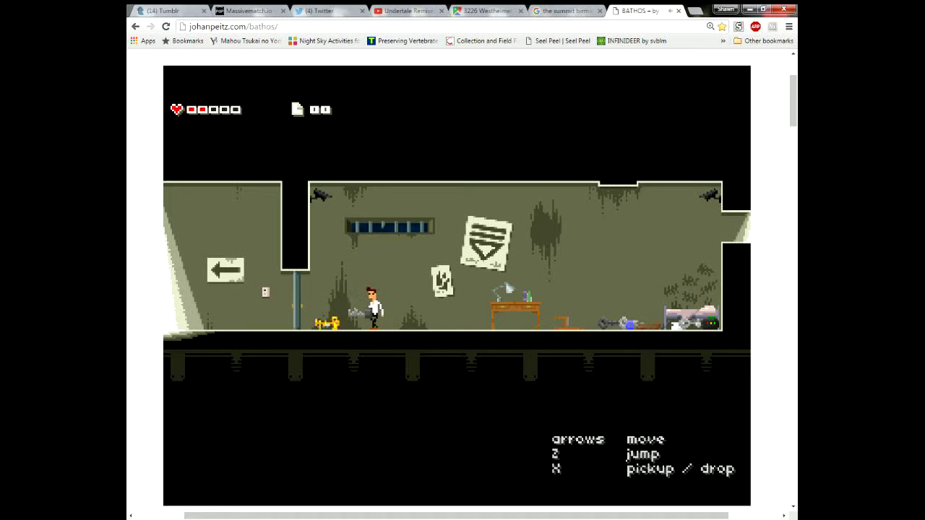
key("x")
key("Right")
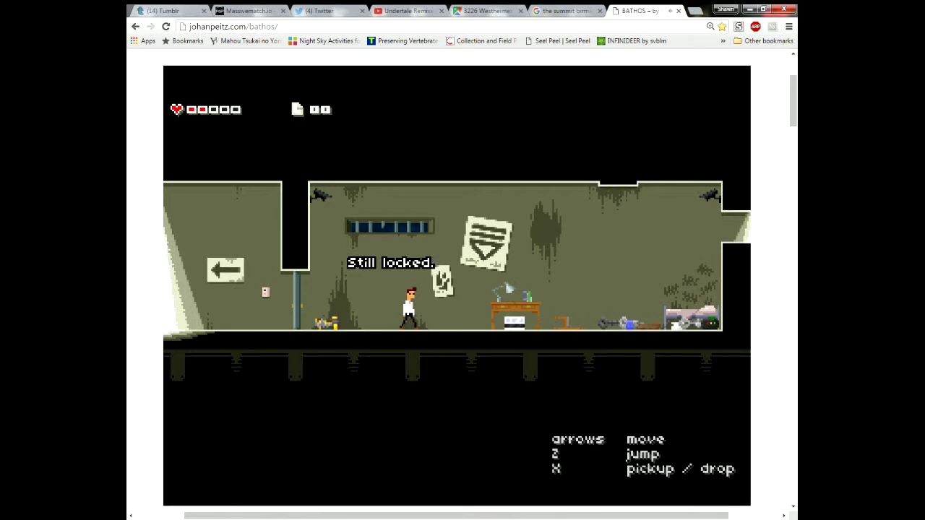
Carry the white box from under the table and drop it by the door
key("Right")
key("x")
key("Left")
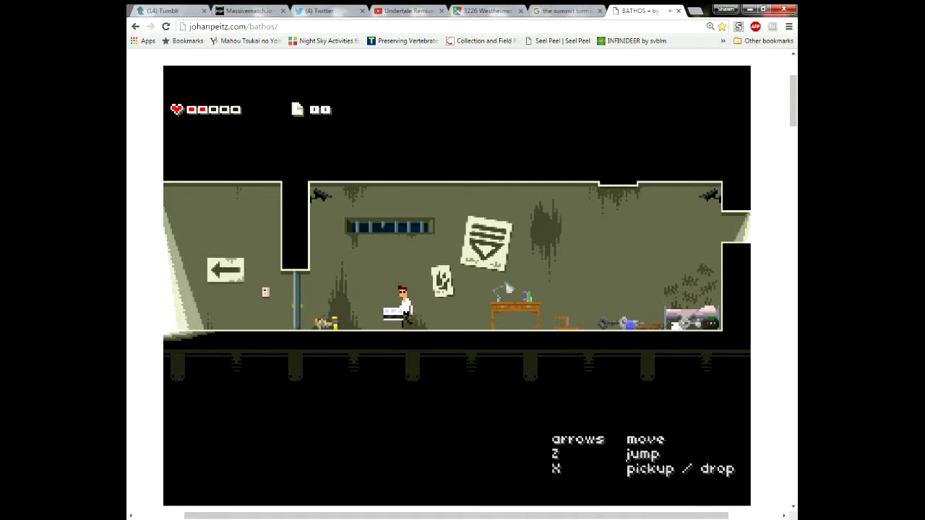
key("x")
key("Right")
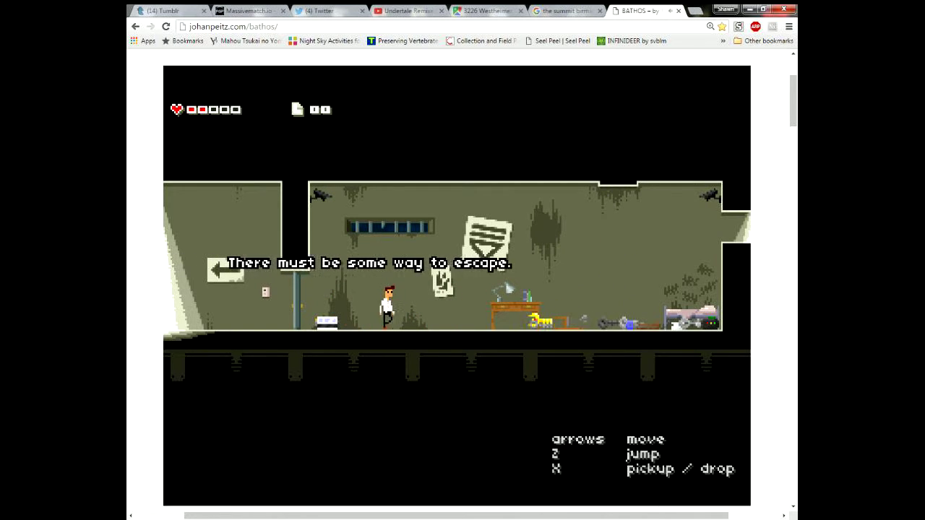
Carry another yellow key from the table to the door and drop it
key("Right")
key("x")
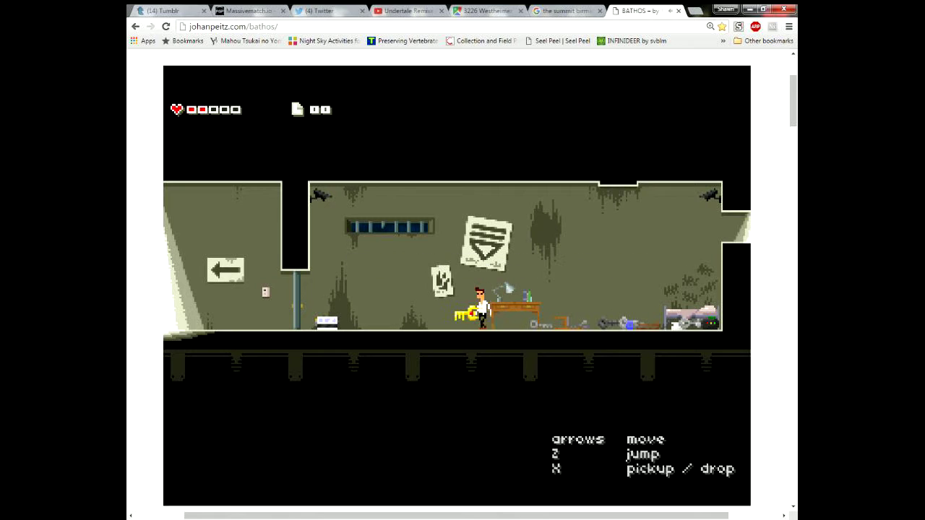
key("Left")
key("Left")
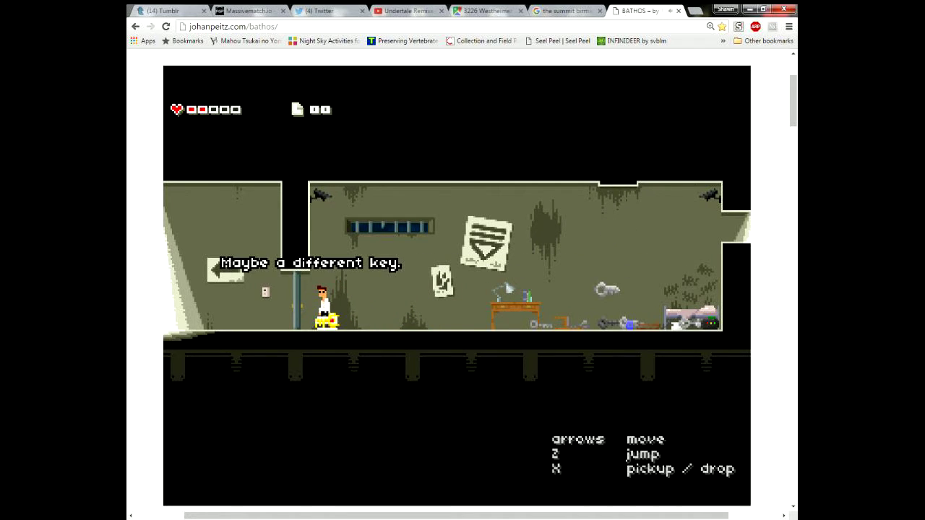
key("x")
key("Right")
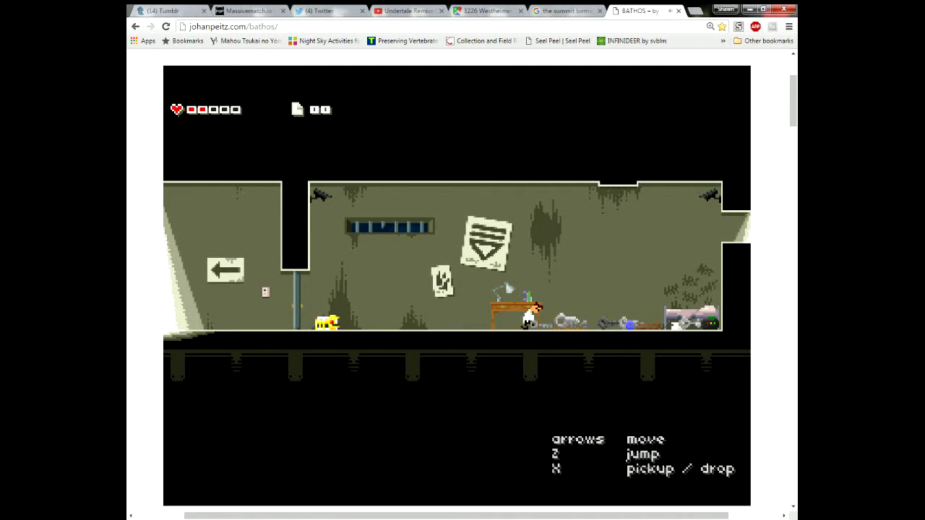
Return to the door twice to try it again, then head back toward the table
key("Left")
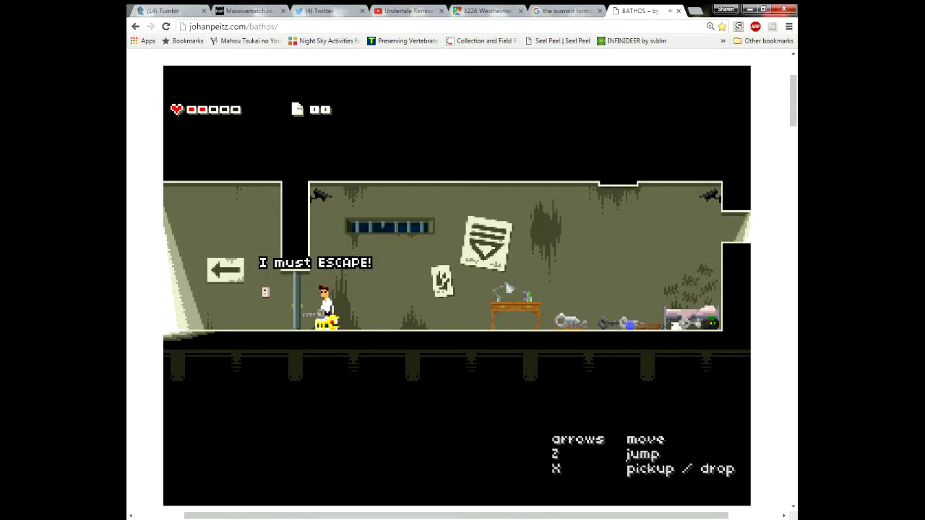
key("x")
key("Right")
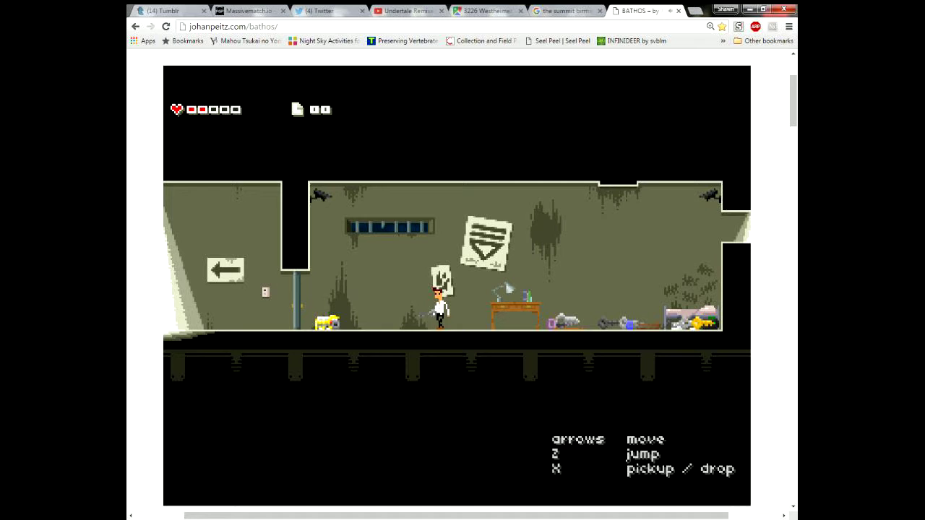
key("Left")
key("x")
key("Right")
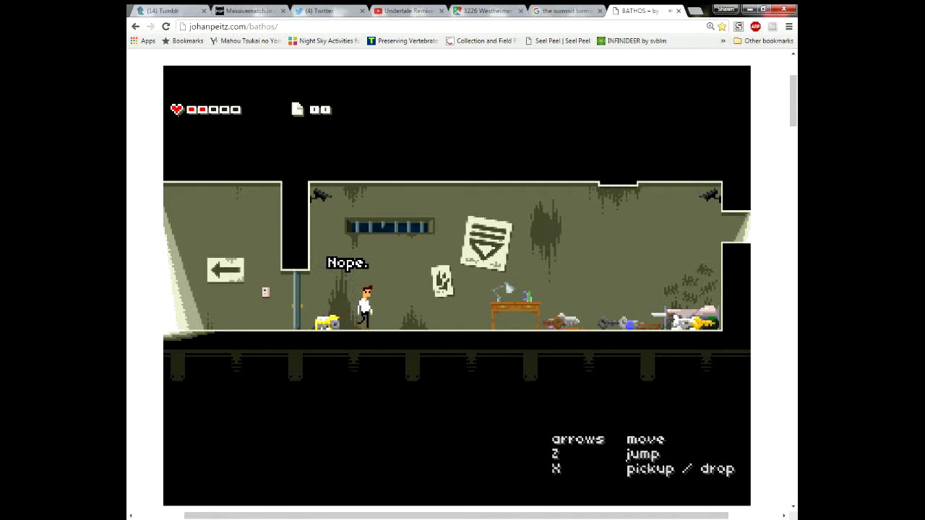
key("Right")
Try two more items from the pile at the door and drop them there
key("Left")
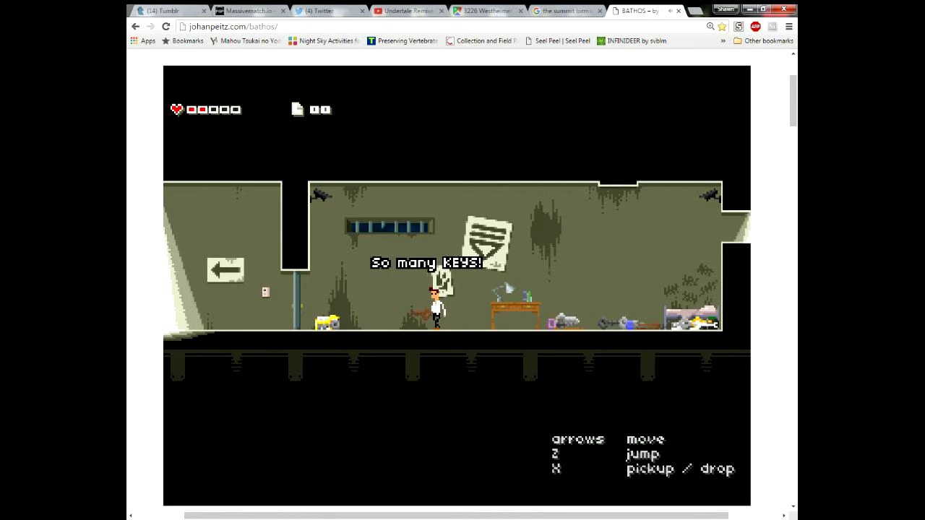
key("x")
key("x")
key("Right")
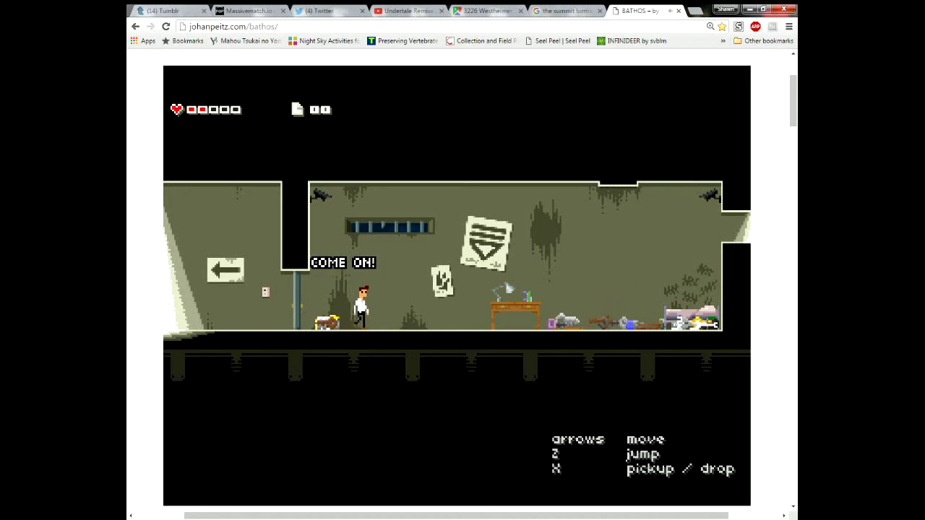
key("x")
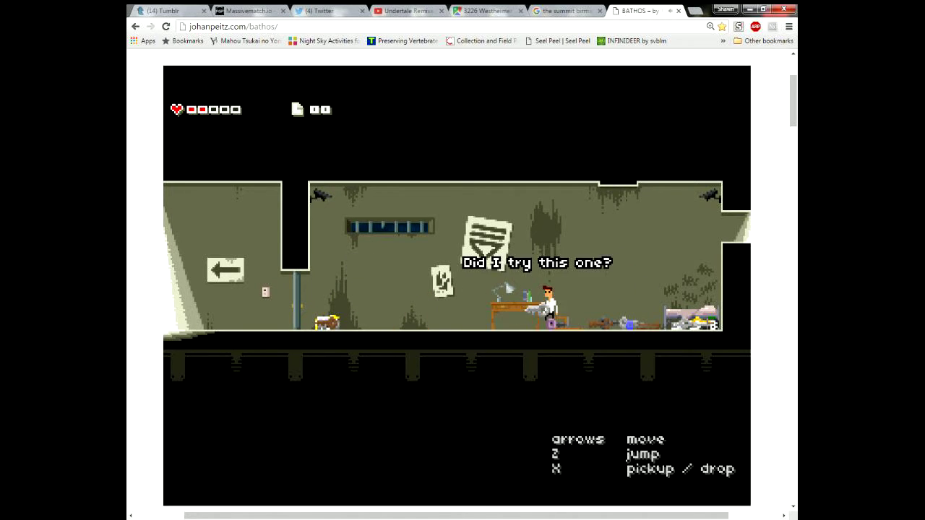
key("Left")
key("Left")
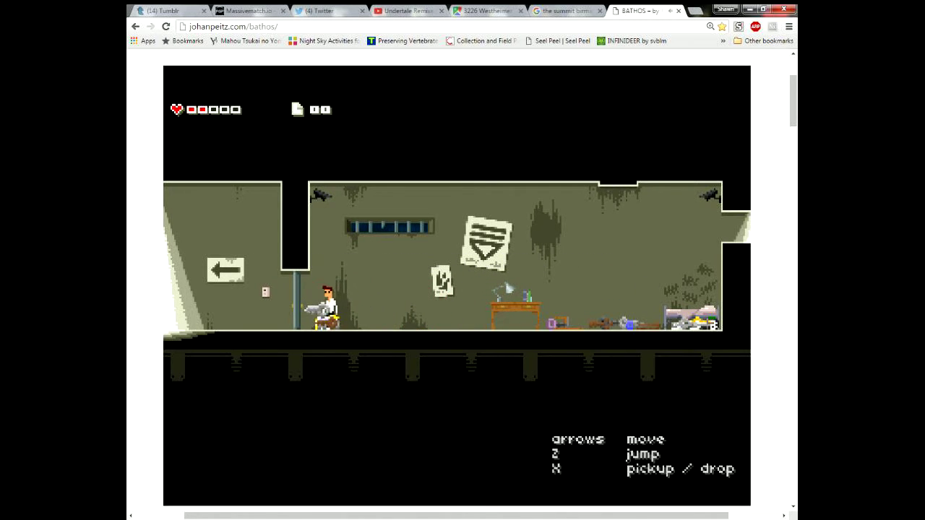
key("x")
key("Right")
key("Right")
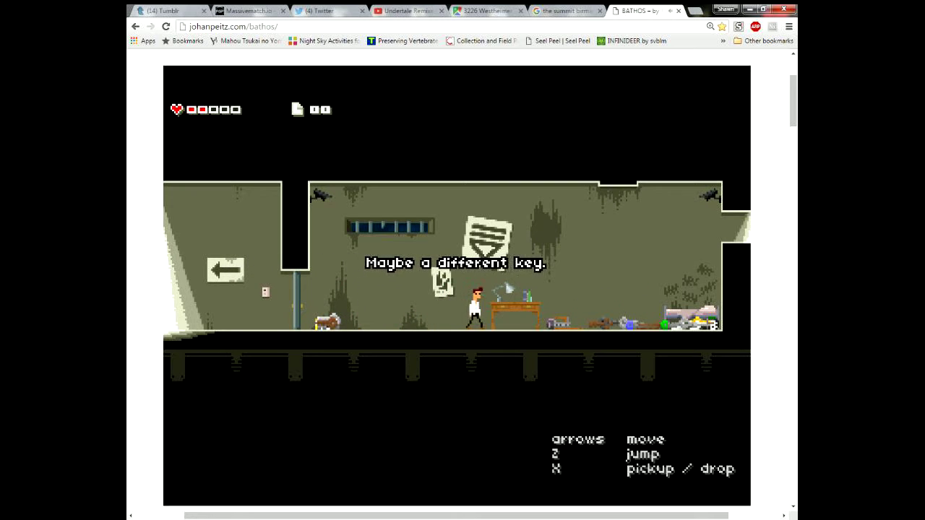
Leave another item from near the desk by the door, then carry a new one over
key("x")
key("Left")
key("Left")
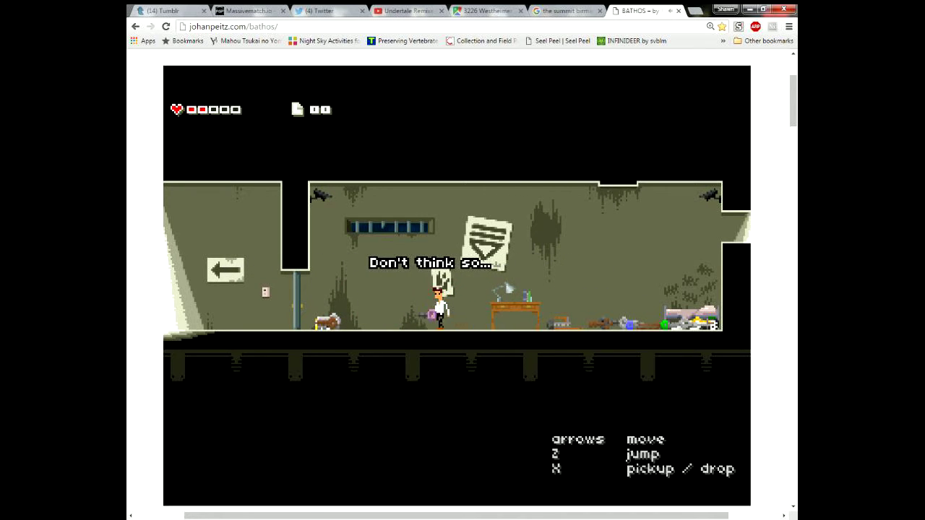
key("x")
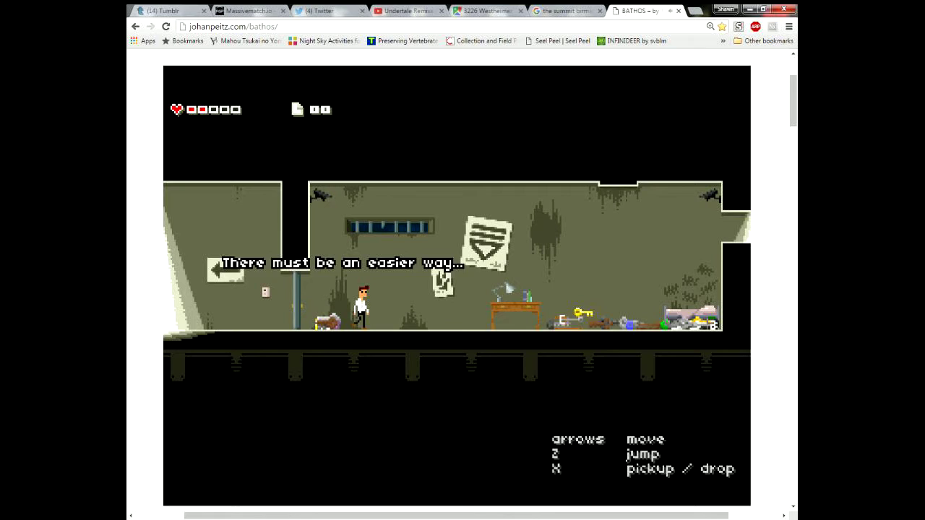
key("Right")
key("Left")
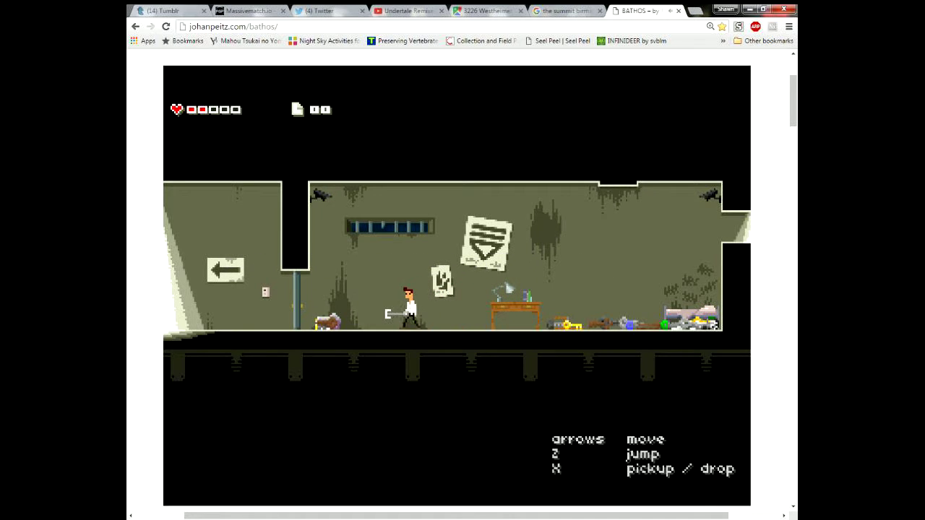
key("Left")
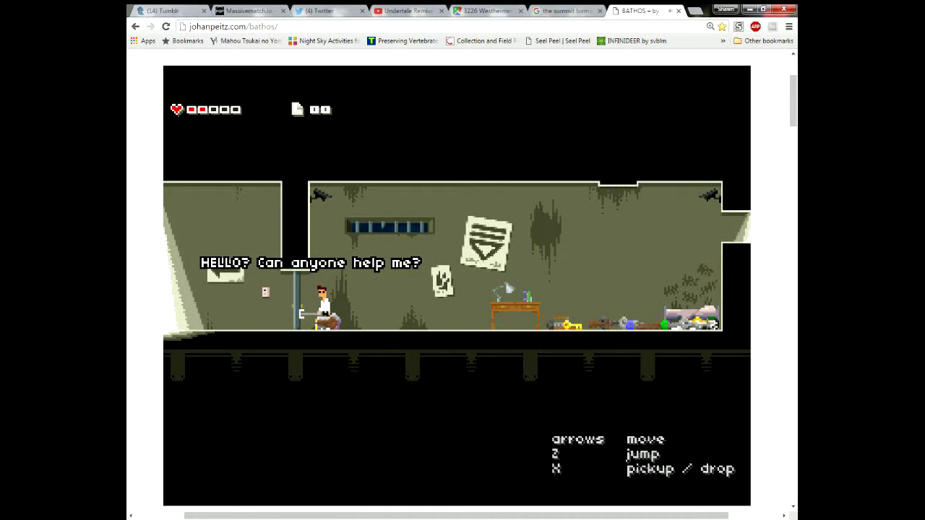
Try a key on the door, then carry the yellow key over and drop it
key("Right")
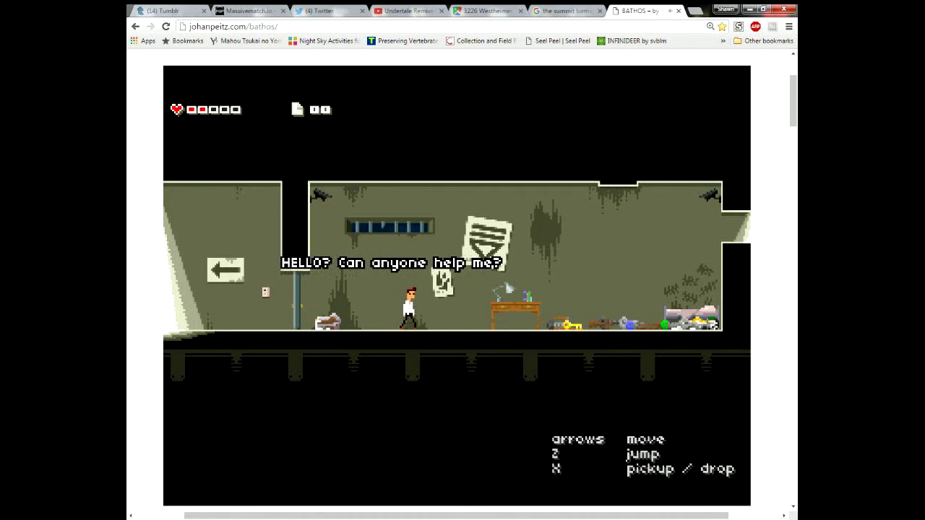
key("Left")
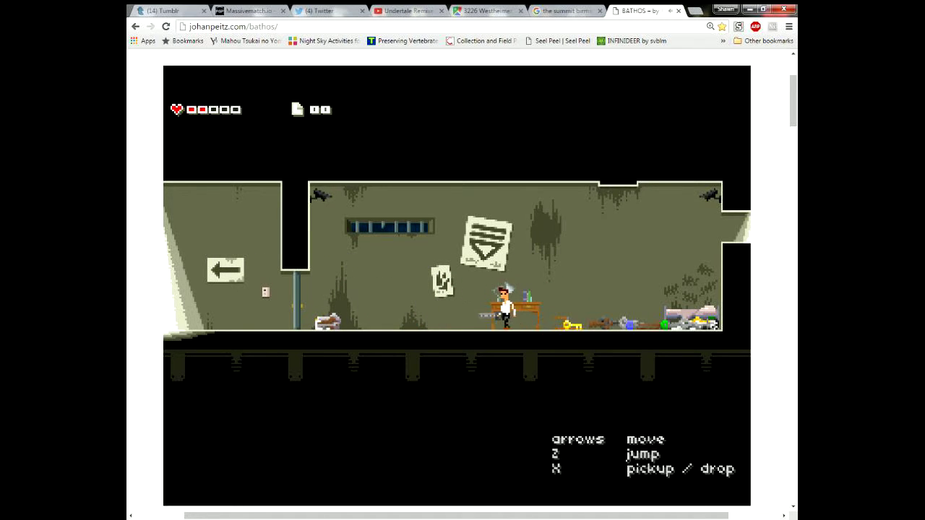
key("x")
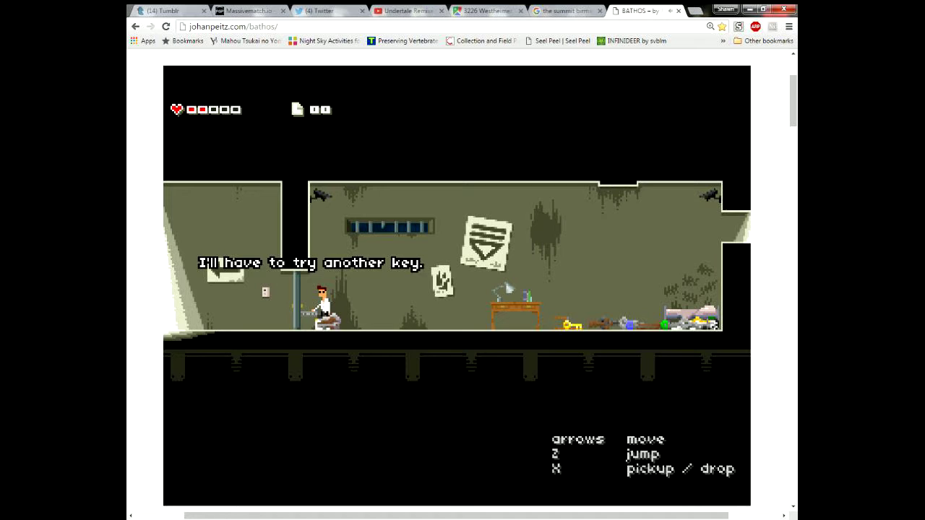
key("Right")
key("Right")
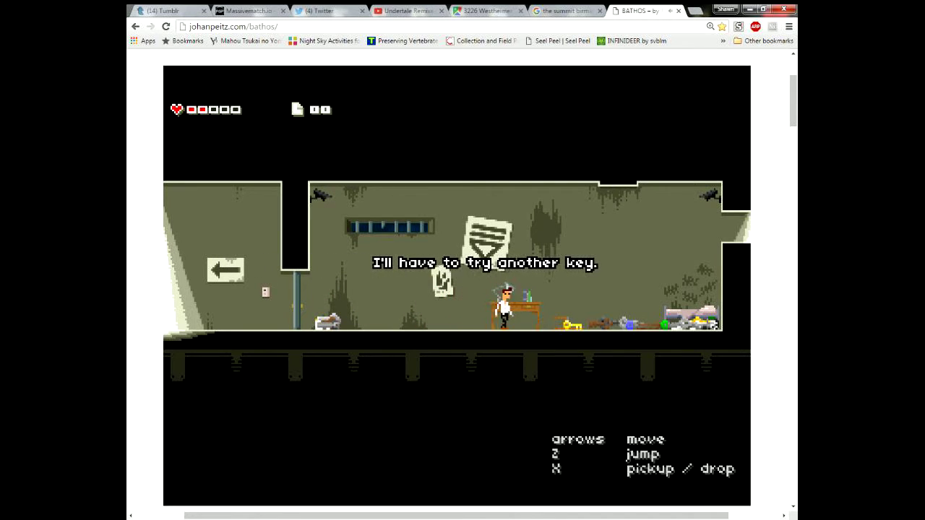
key("x")
key("Left")
key("Left")
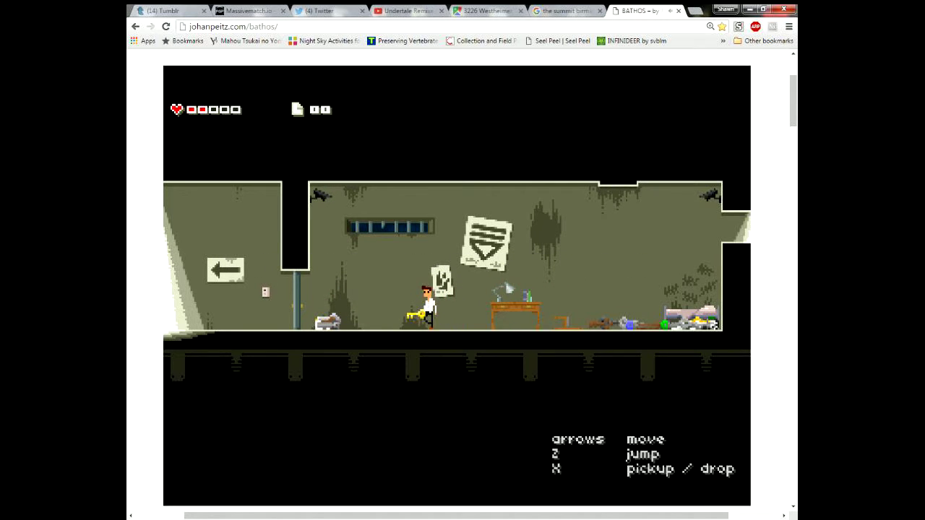
key("x")
key("x")
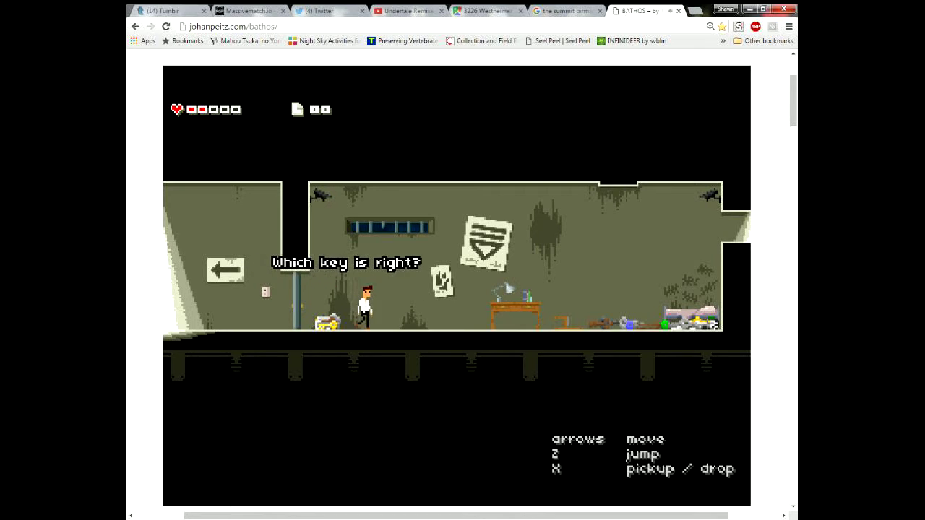
key("Right")
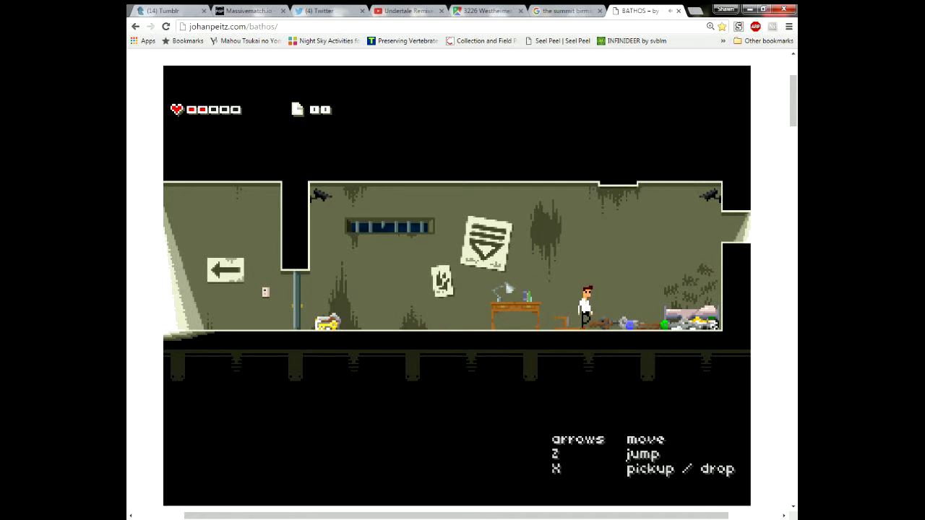
Carry two more items from the pile to the door and try each, still locked
key("Left")
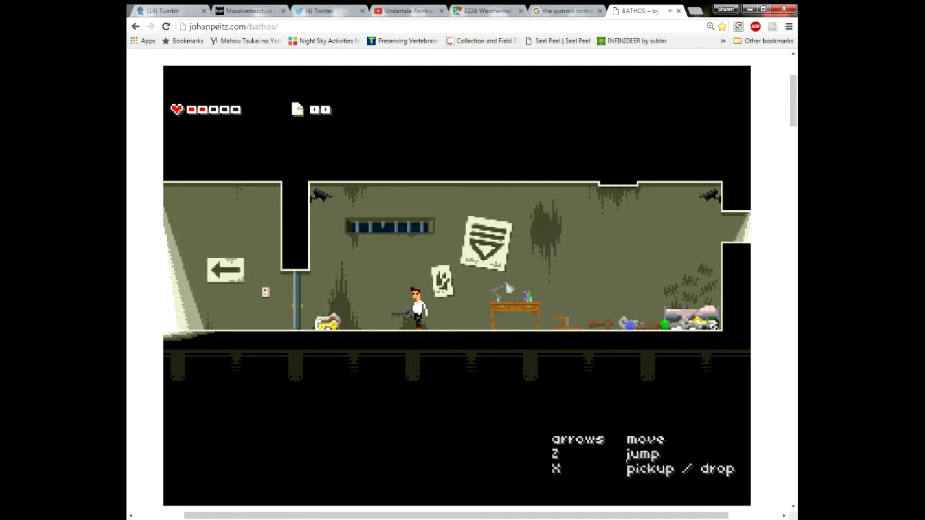
key("Left")
key("x")
key("Right")
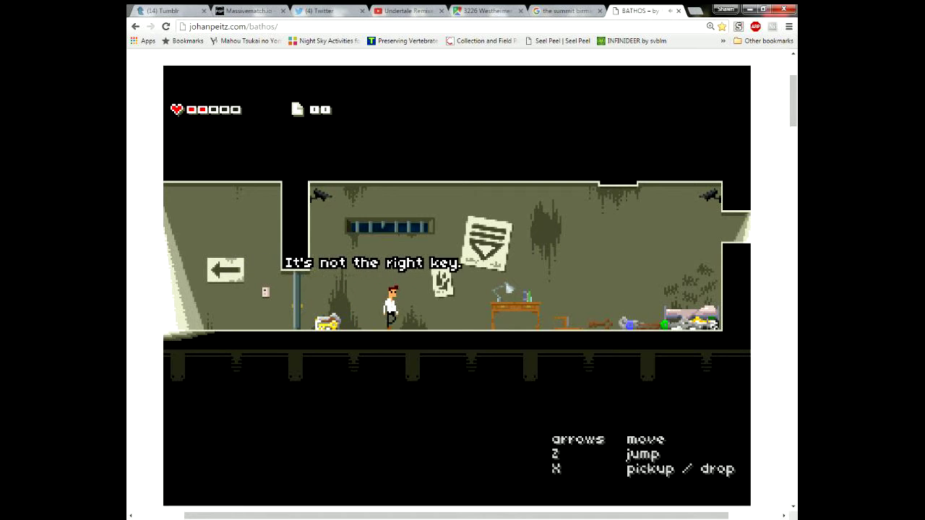
key("Right")
key("x")
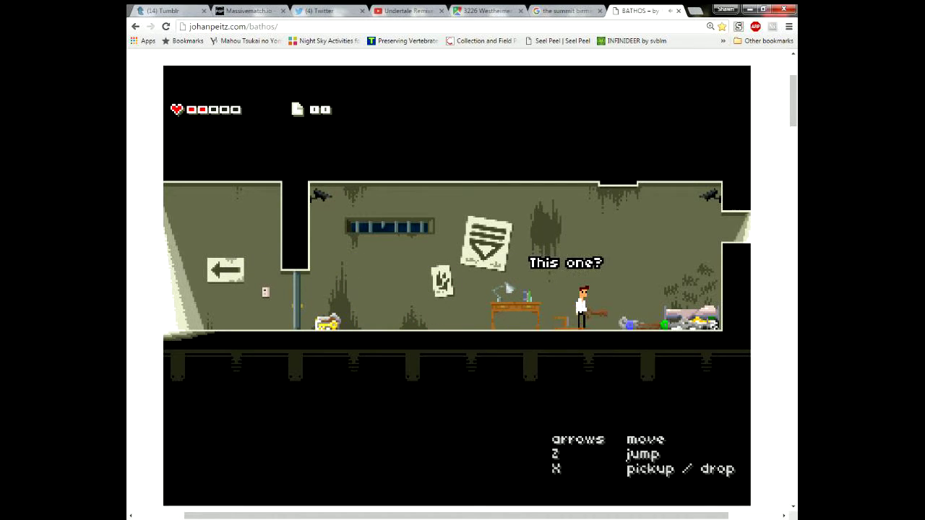
key("Left")
key("Left")
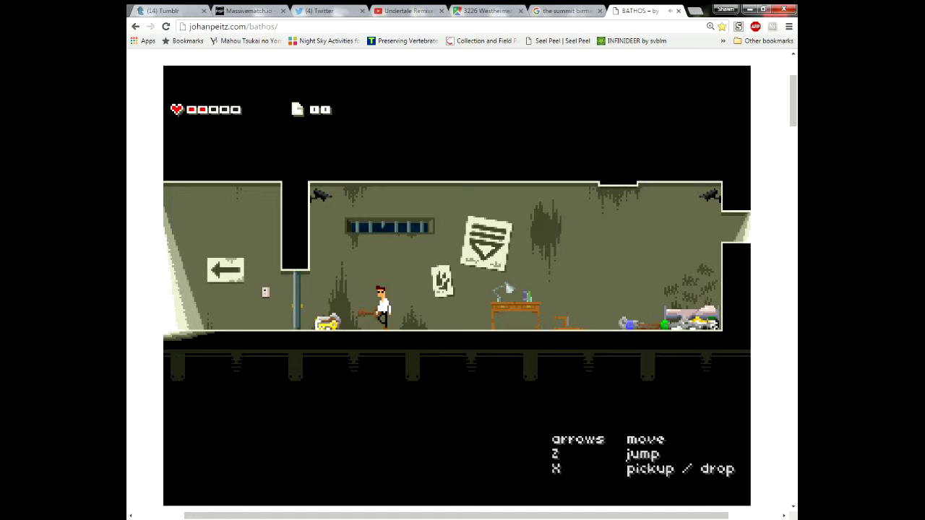
key("Left")
key("x")
key("Right")
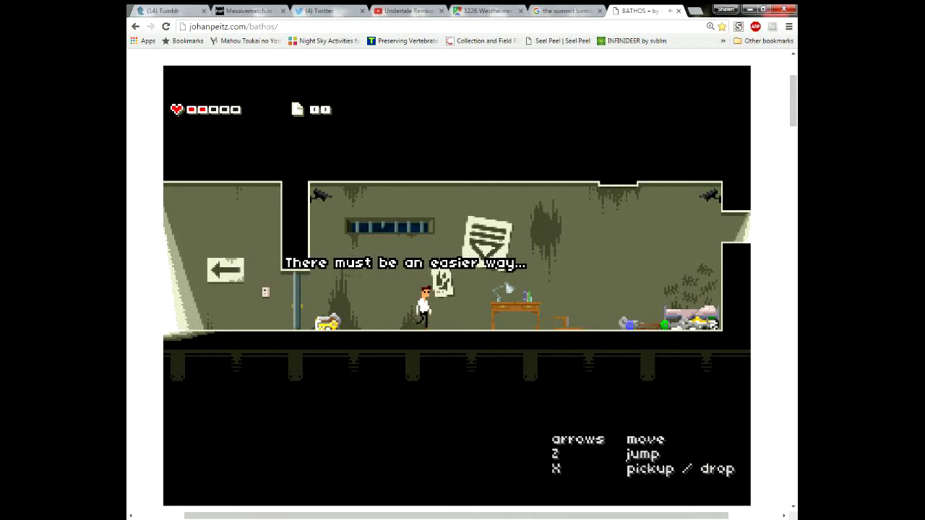
Fetch items from the far end of the pile, try them at the door, and drop them
key("Right")
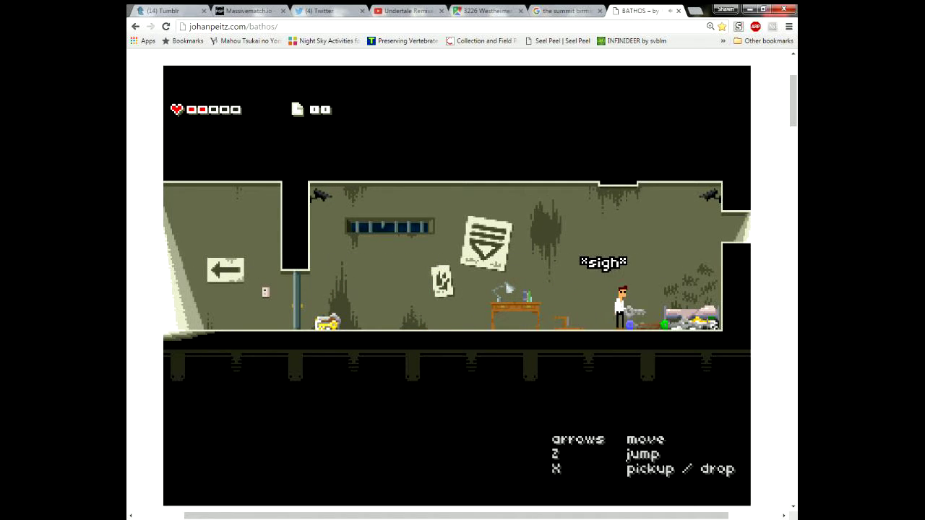
key("Left")
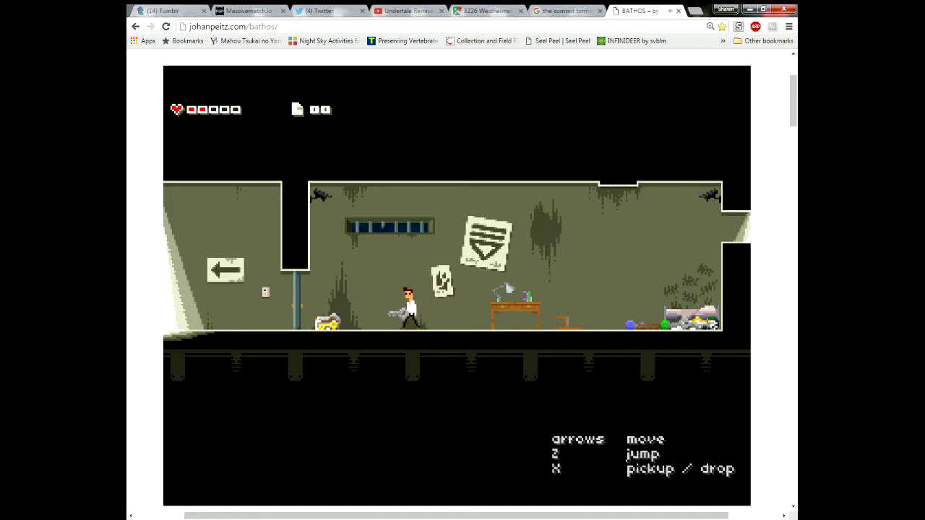
key("Left")
key("x")
key("Right")
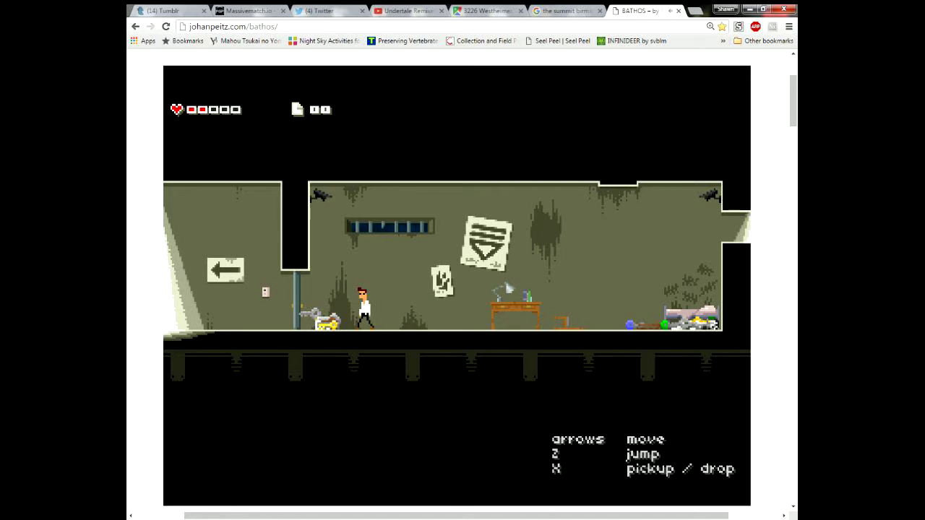
key("Right")
key("x")
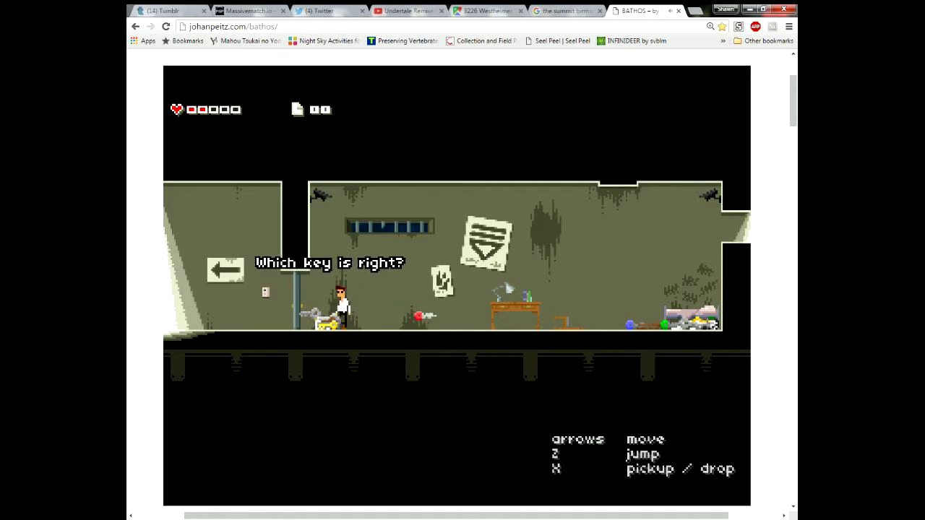
key("Left")
key("x")
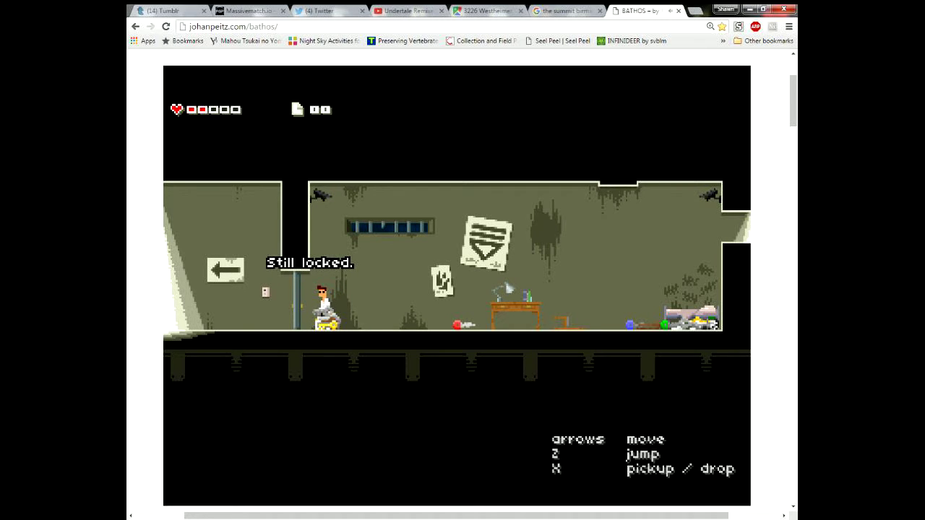
key("Right")
Pick up the red key again and carry it back to the door
key("Right")
key("x")
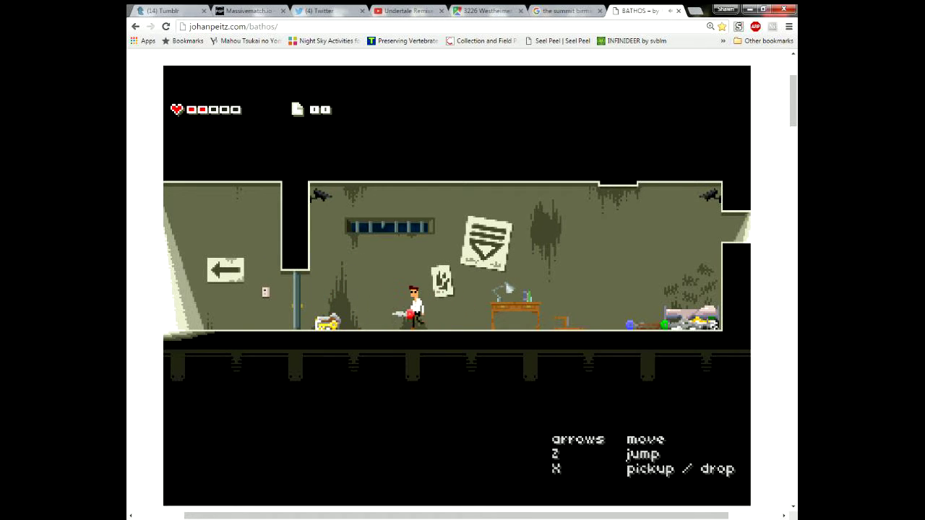
key("Left")
key("Right")
key("x")
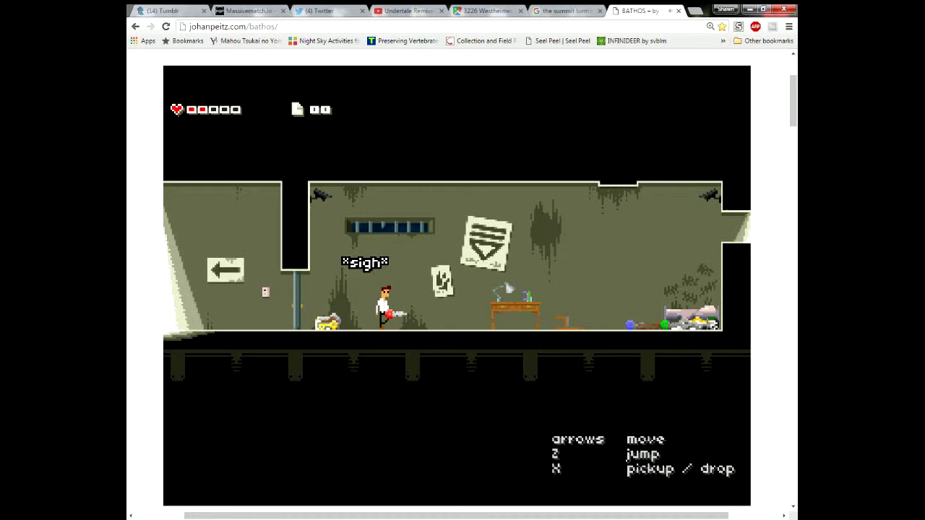
key("Left")
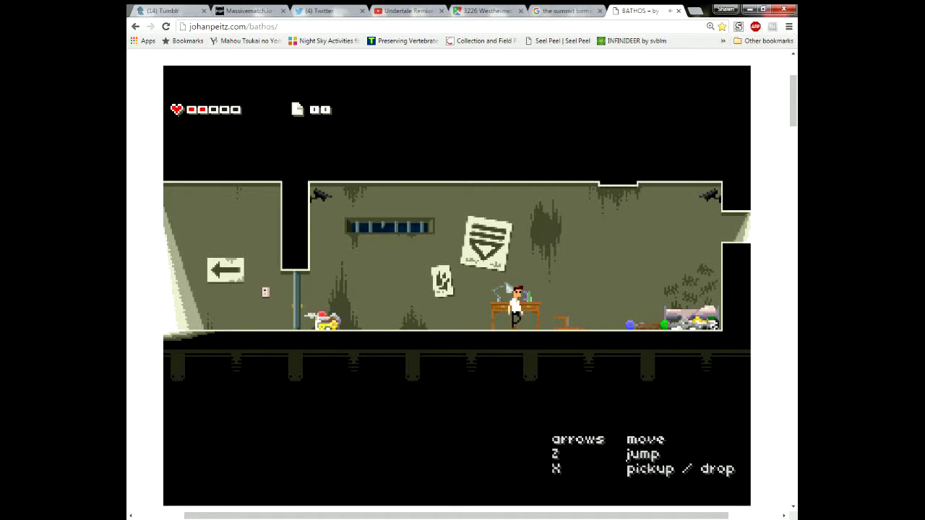
Bring the blue item from the pile to the door, drop it, and walk back right
key("x")
key("Left")
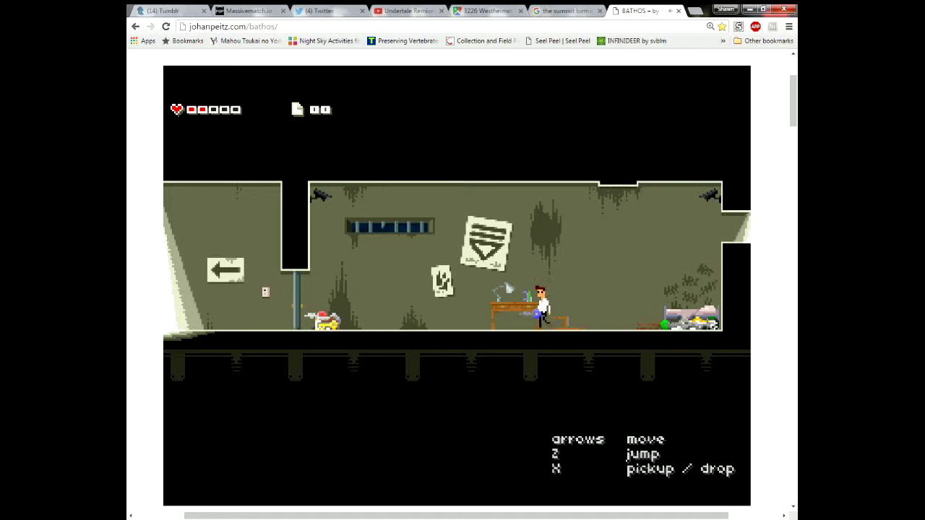
key("Left")
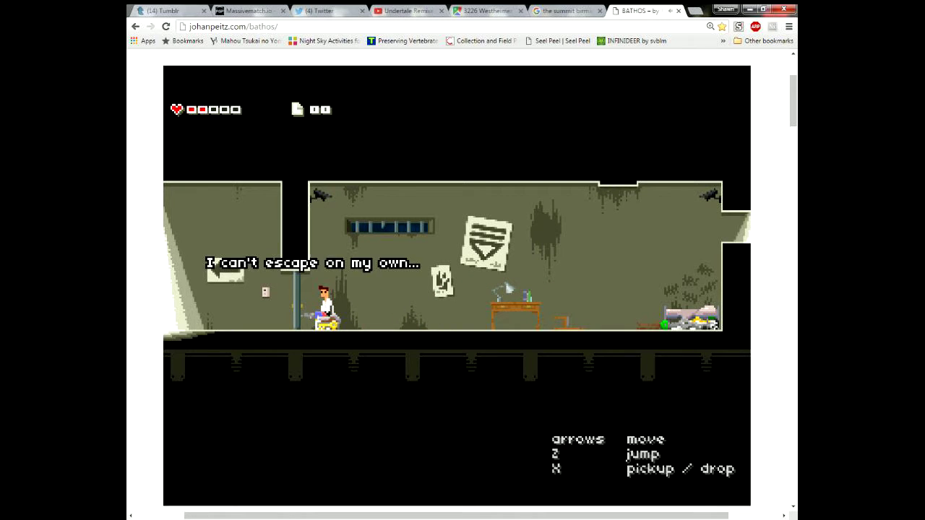
key("x")
key("Right")
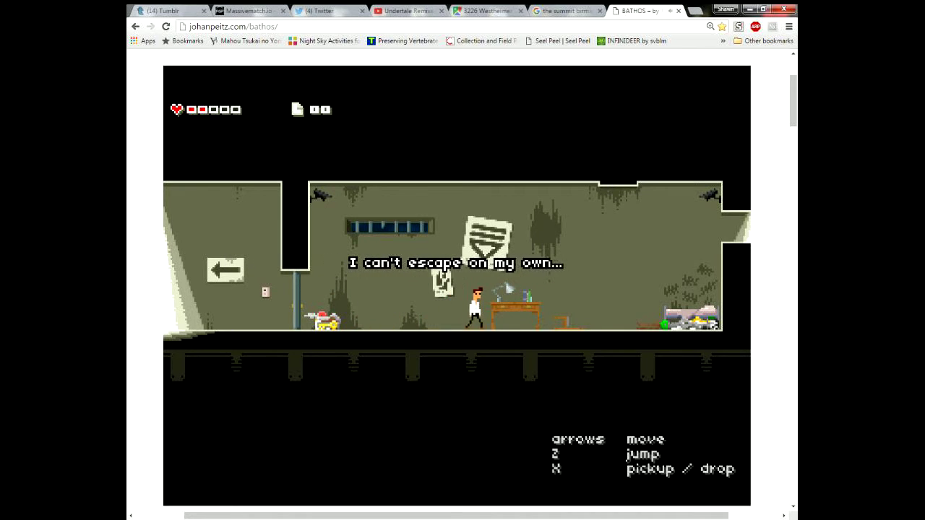
key("Right")
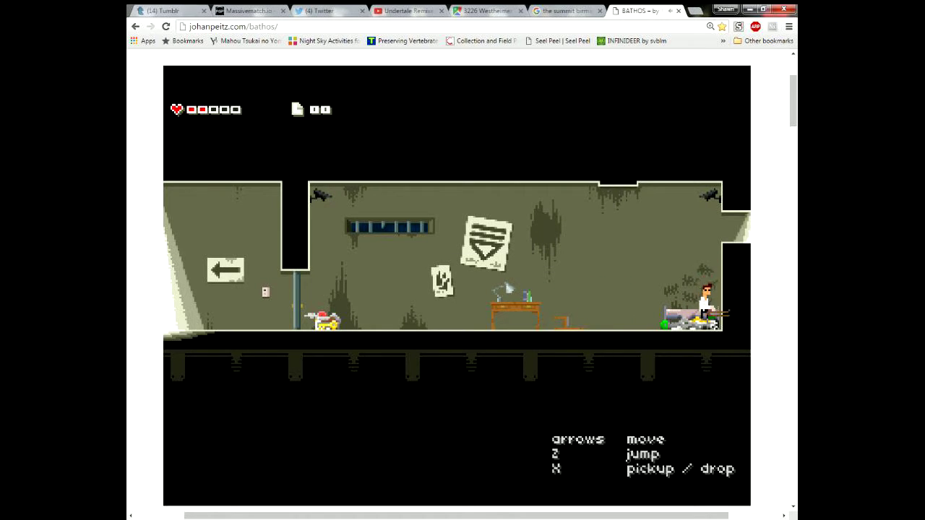
Carry the gun left, leave it beside the locked door, then walk back right
key("Left")
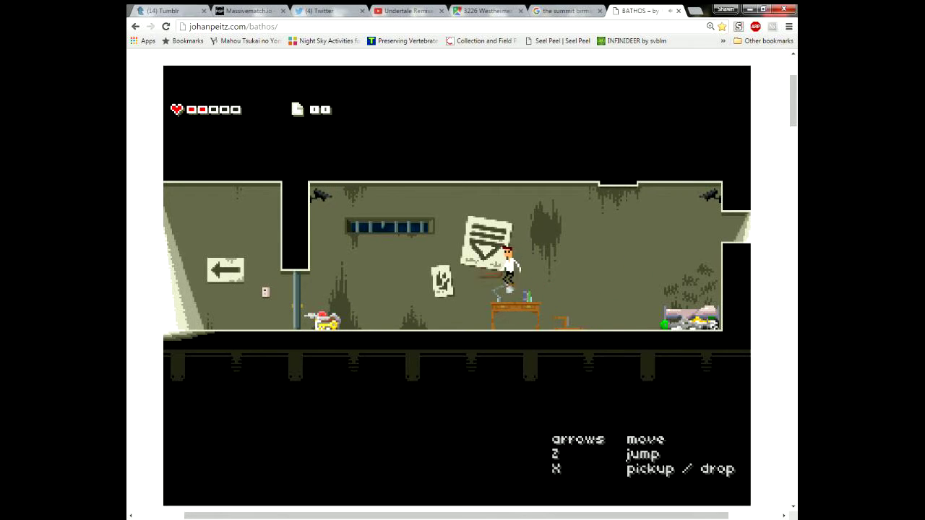
key("x")
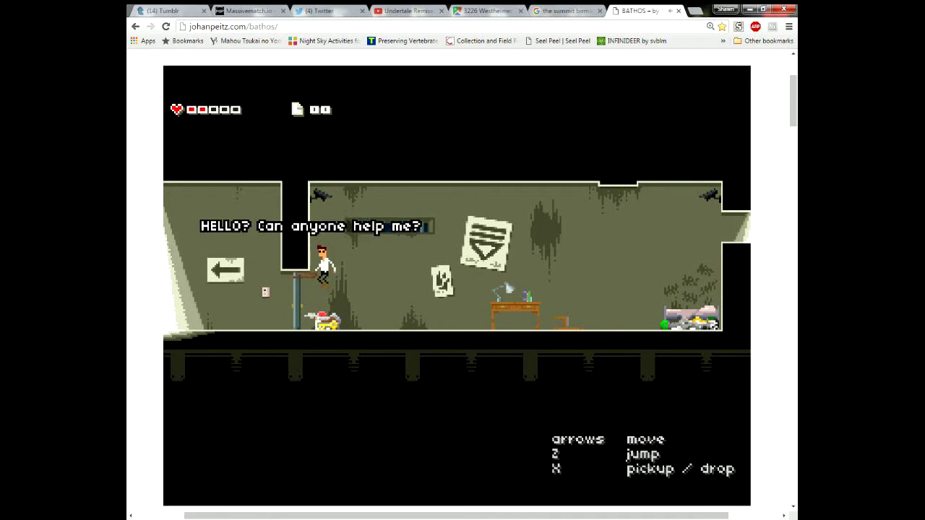
key("Right")
key("Right")
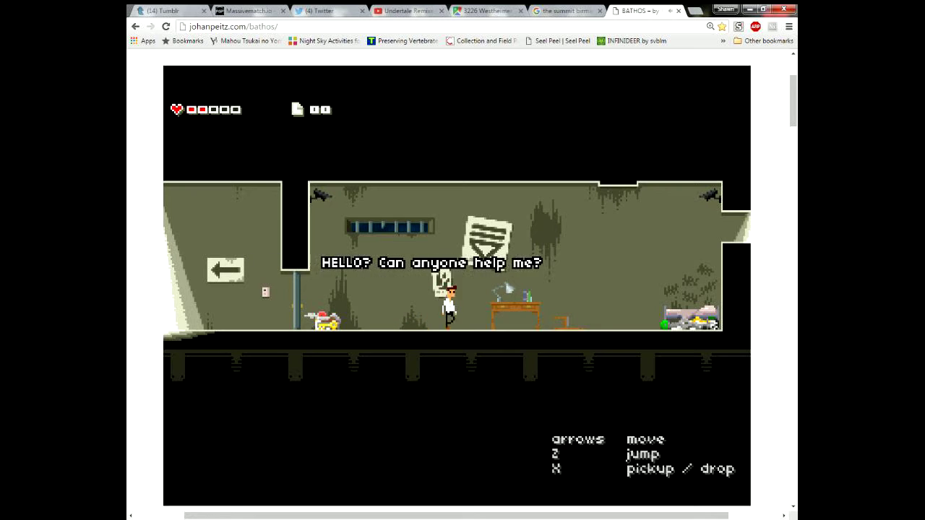
key("Right")
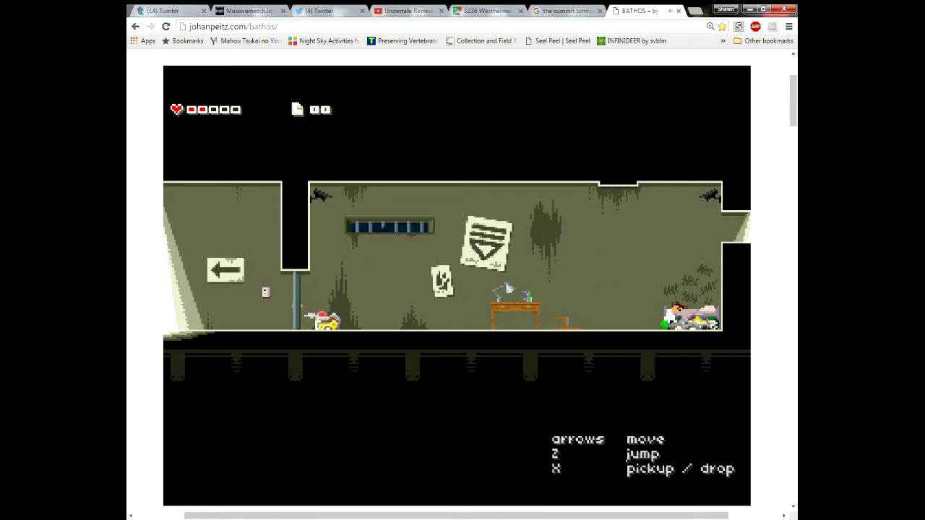
Carry another junk-pile item to the locked door and drop it there
key("x")
key("Left")
key("Left")
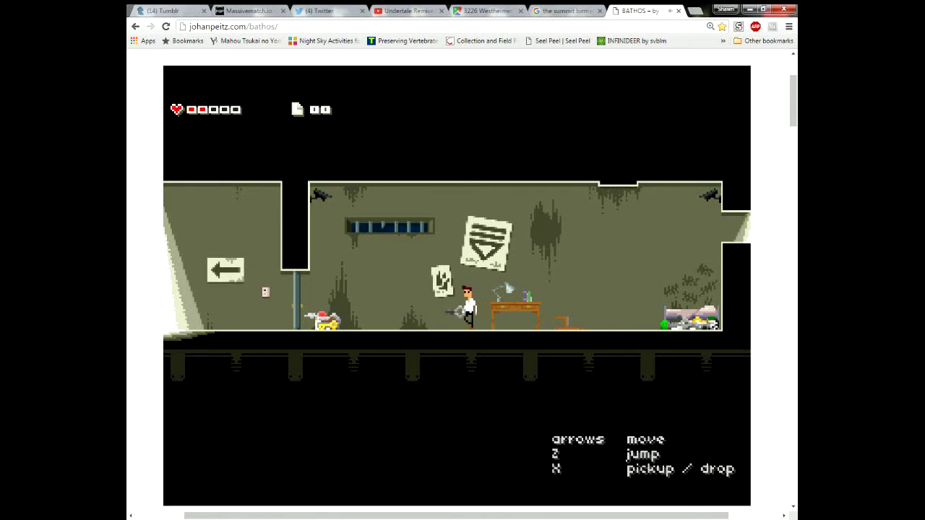
key("x")
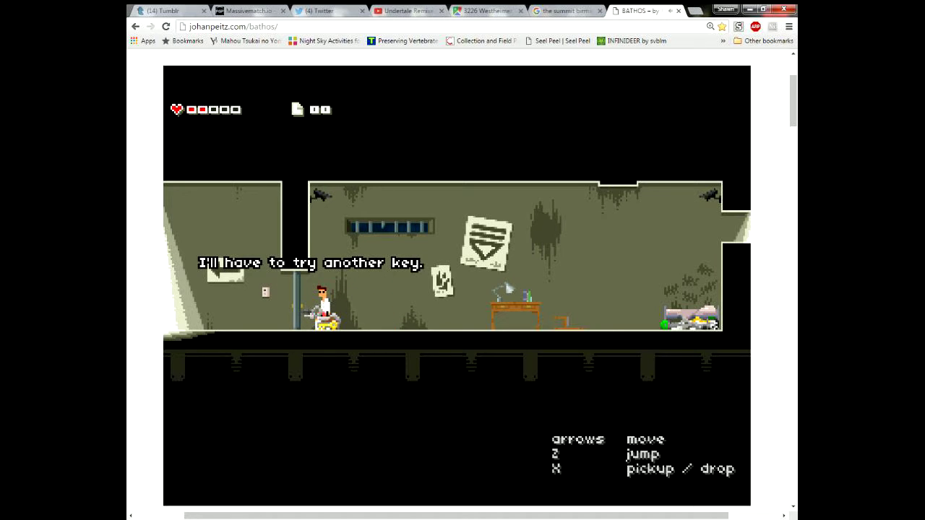
key("x")
Fetch a key from the pile, try it on the locked door, and drop it
key("Right")
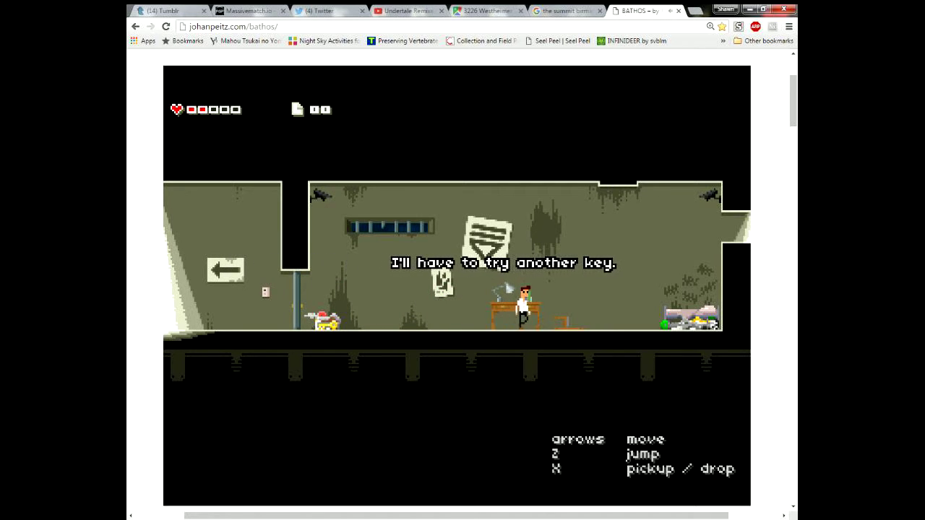
key("Right")
key("x")
key("Left")
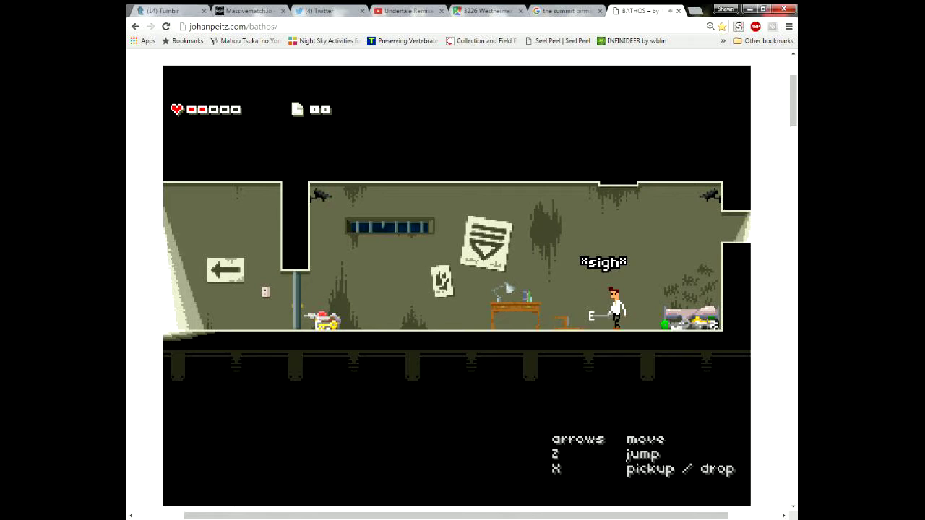
key("Left")
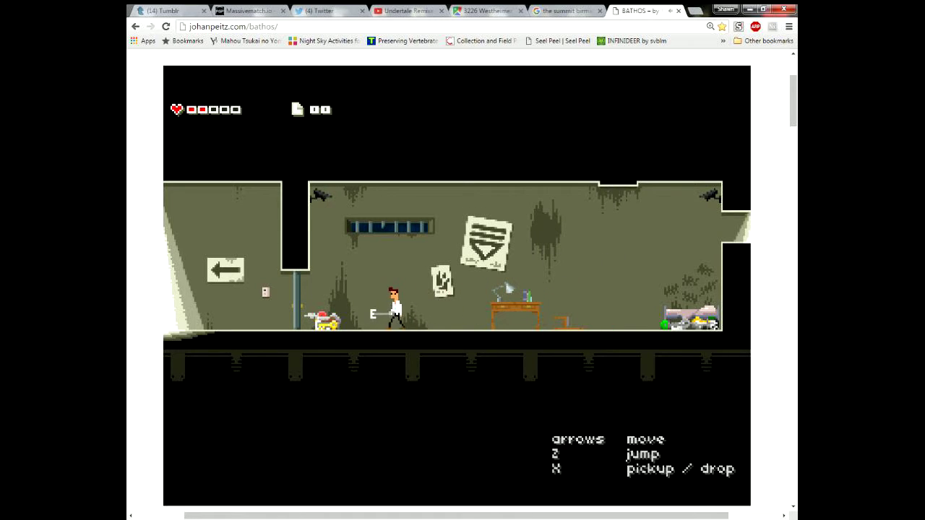
key("Left")
key("x")
Bring a tool from the junk pile to the locked door
key("Right")
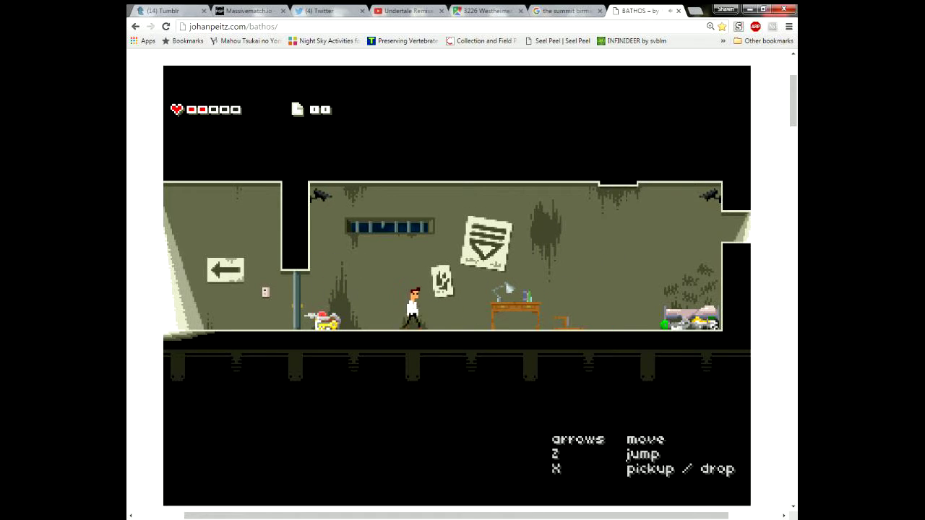
key("Right")
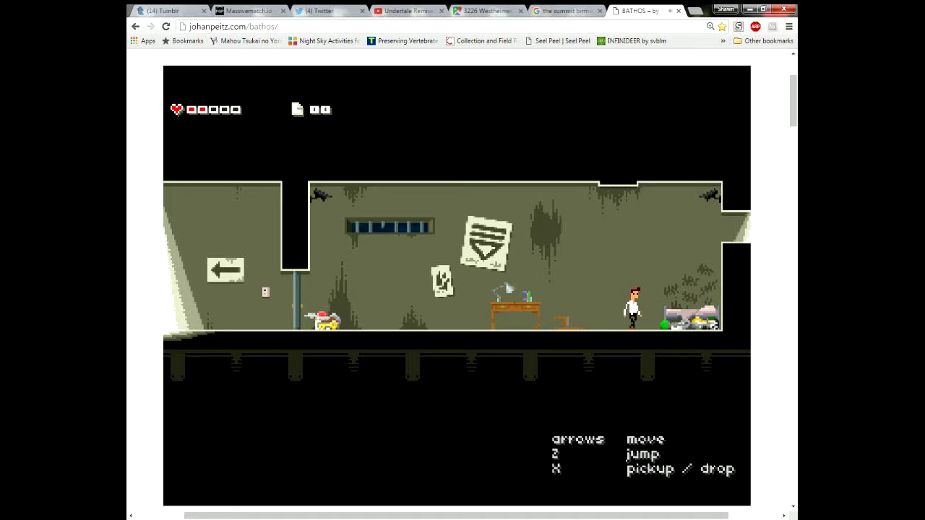
key("Right")
key("x")
key("Left")
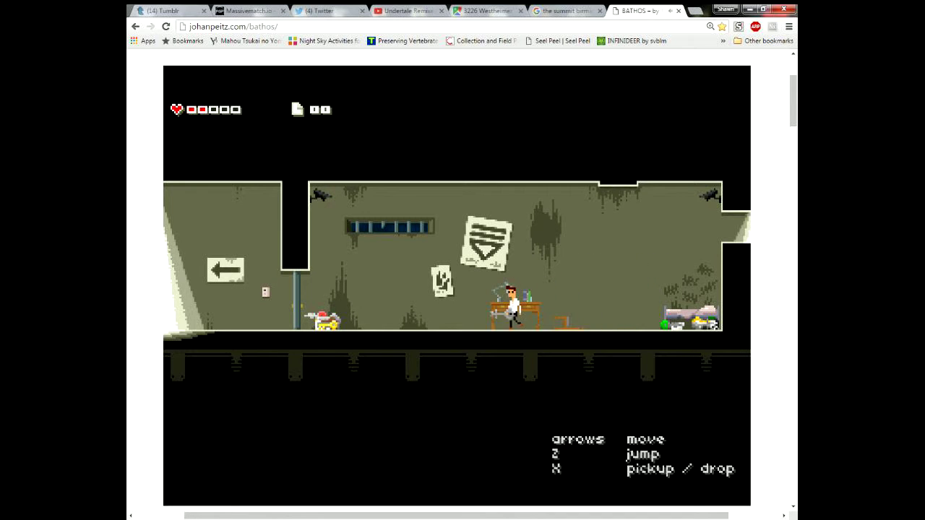
key("Left")
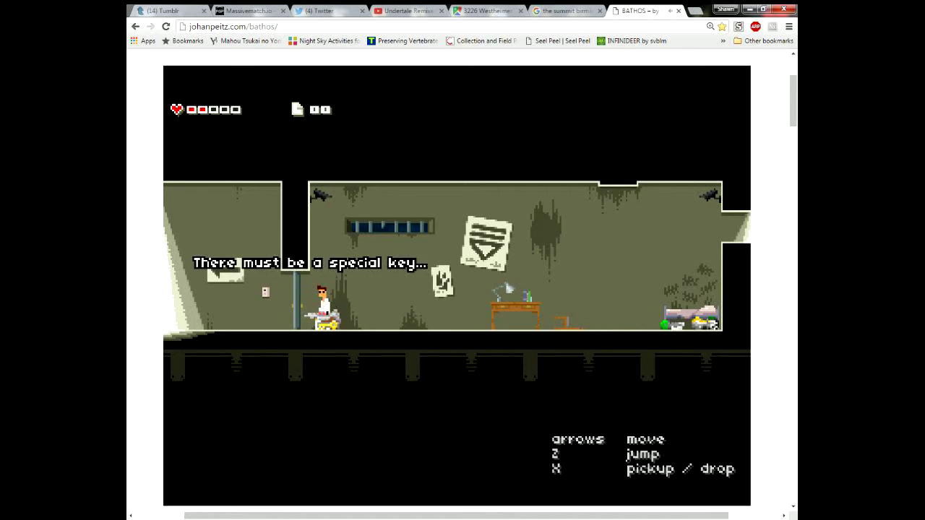
Carry the green object from the pile to the door and drop it
key("Right")
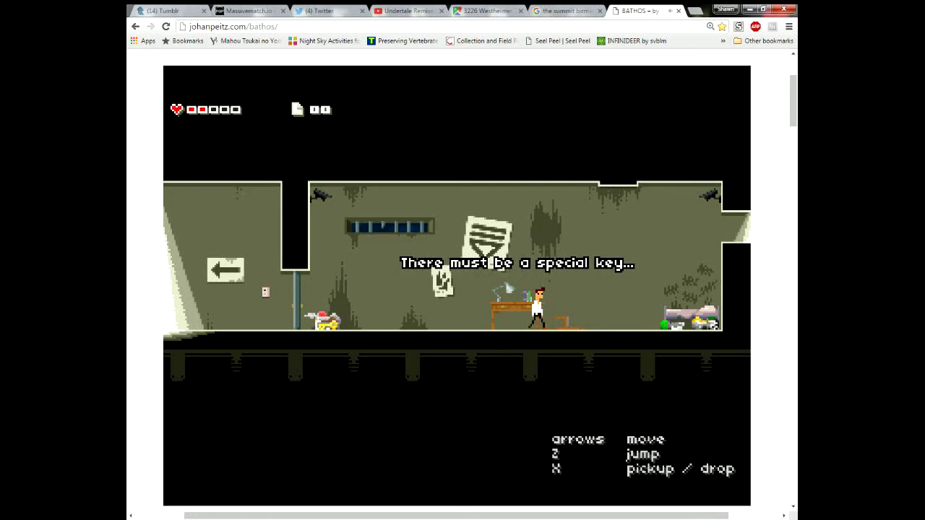
key("Right")
key("x")
key("Left")
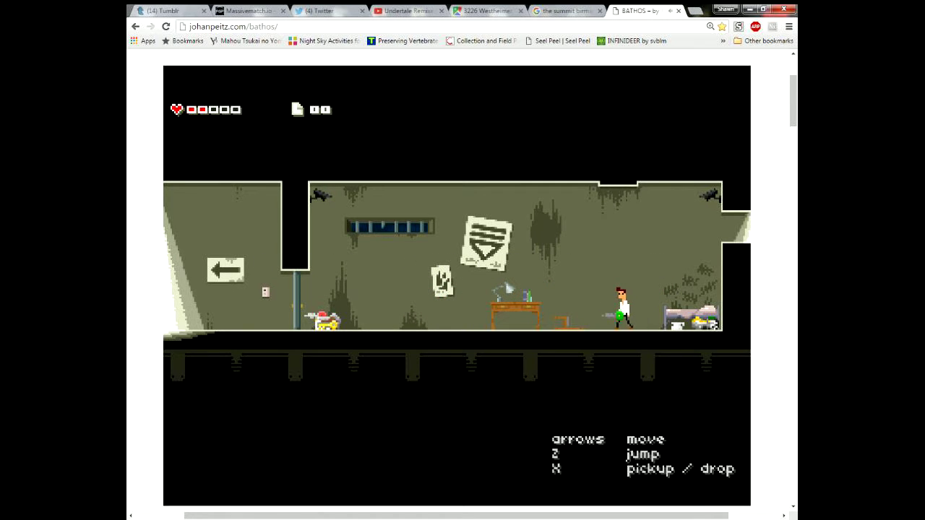
key("Left")
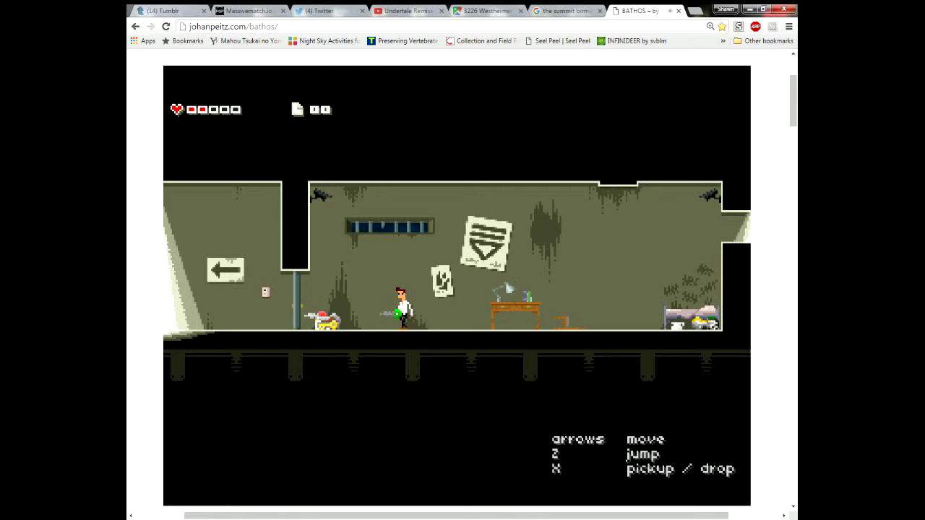
key("Left")
key("x")
Fetch the yellow key from the pile, try it on the door, and drop it
key("Right")
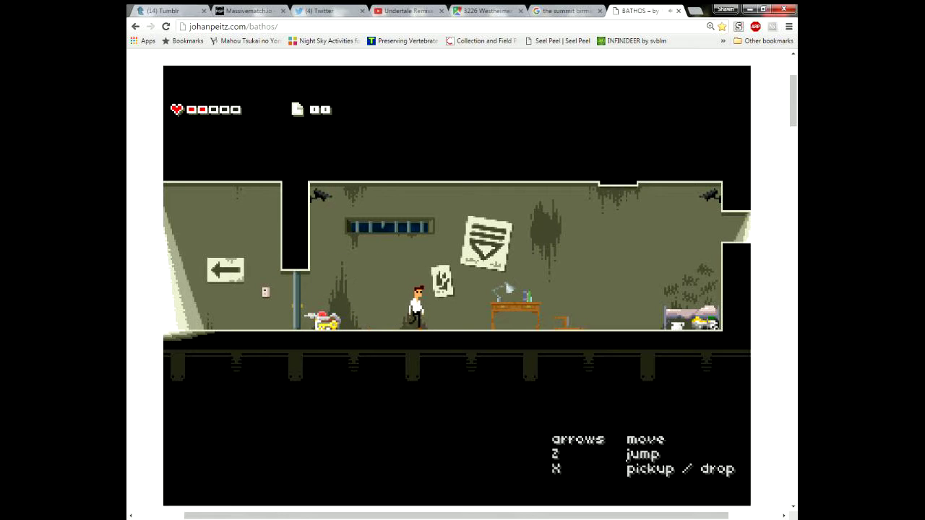
key("Right")
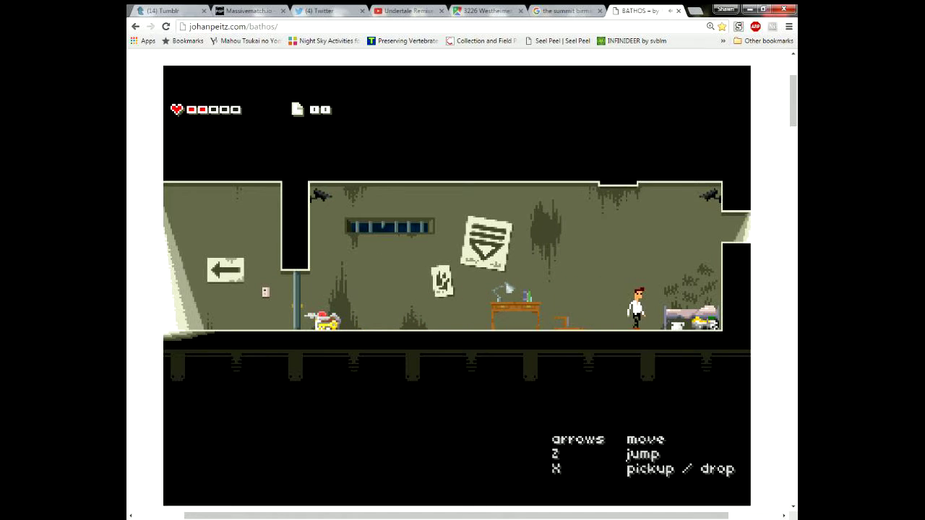
key("Right")
key("x")
key("Left")
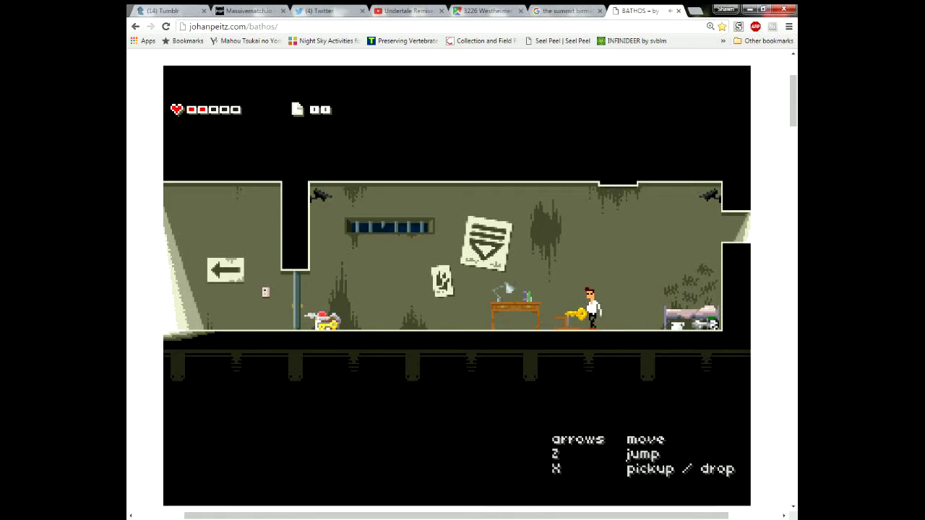
key("Left")
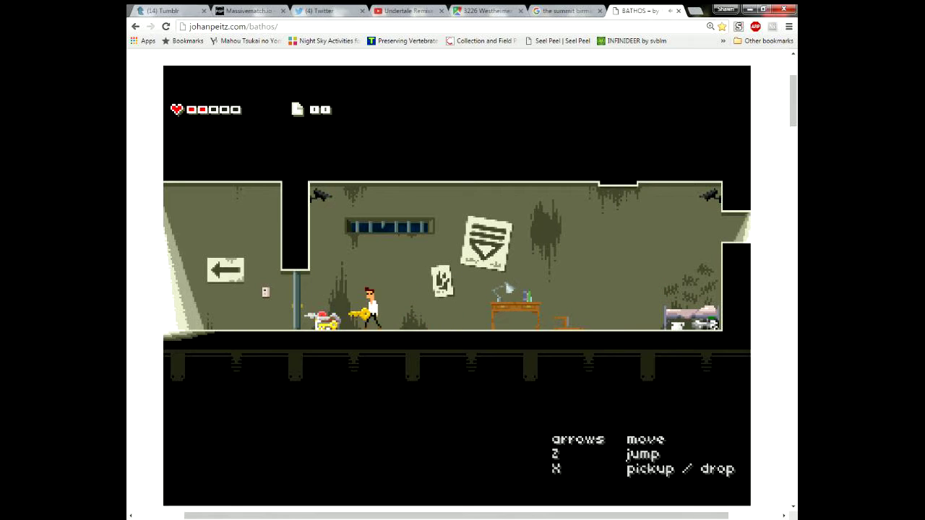
key("Left")
key("Right")
key("Left")
key("x")
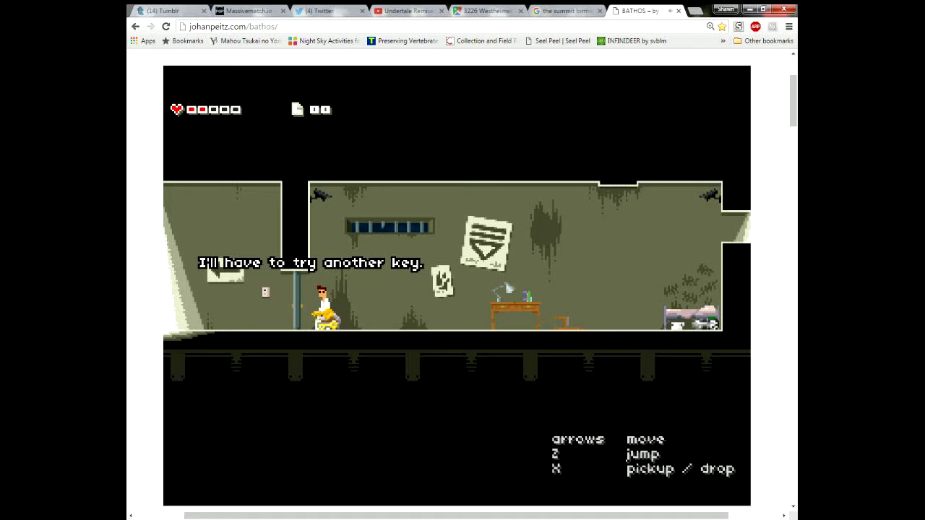
Walk to the bed and back, then try the locked door again
key("Right")
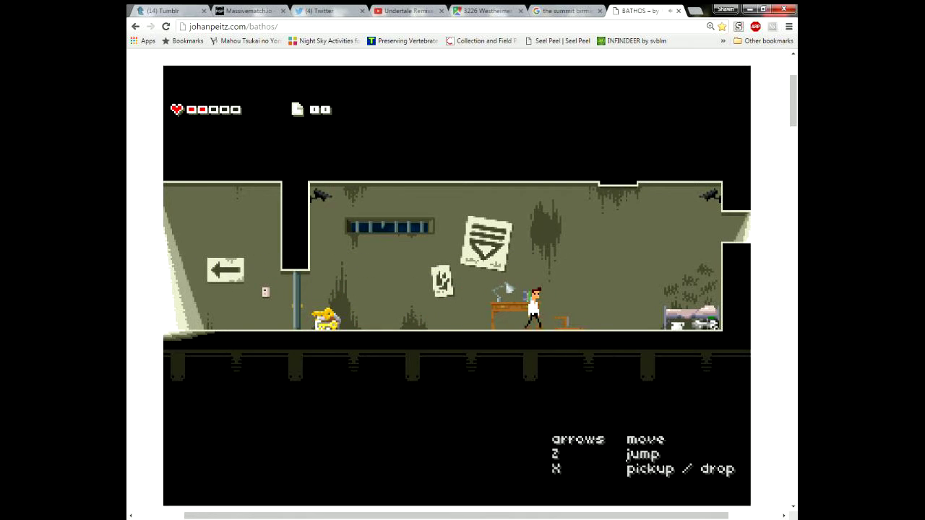
key("Right")
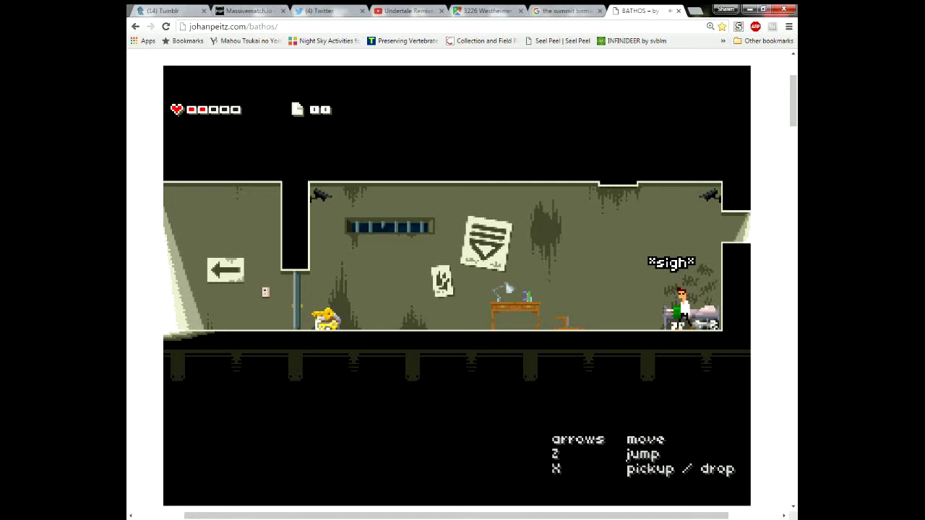
key("Left")
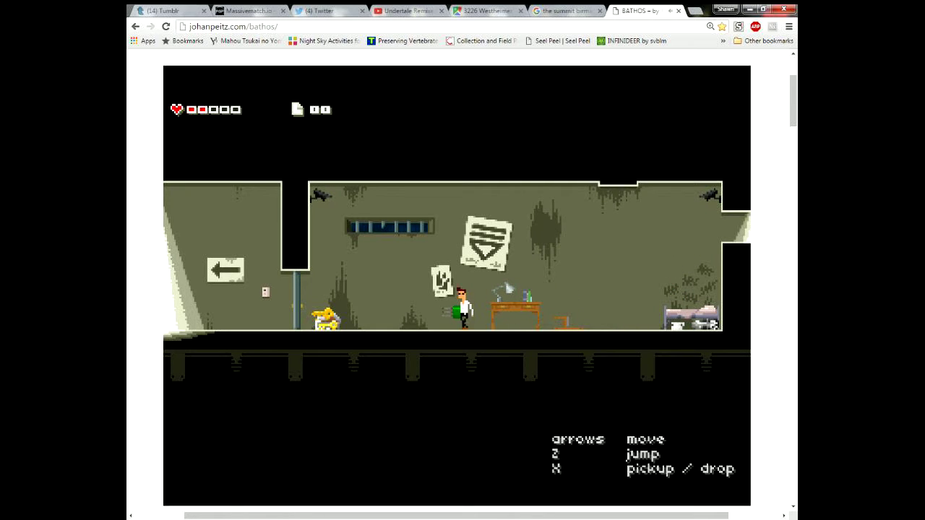
key("Left")
key("x")
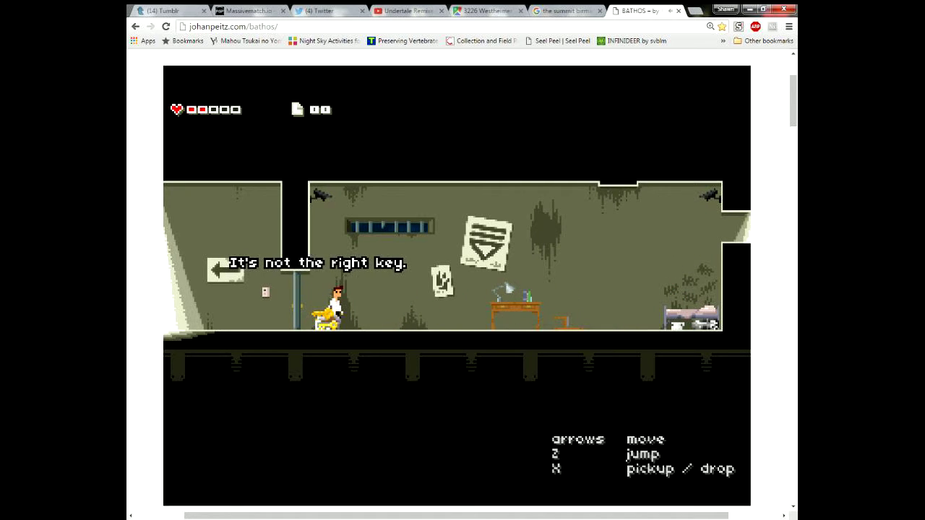
Bring another item from the pile by the bed and try it on the door
key("Right")
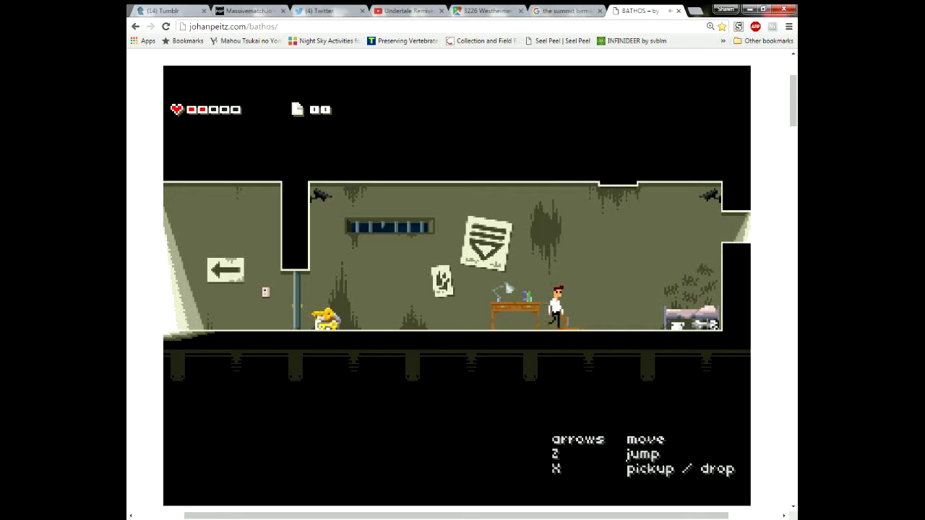
key("Right")
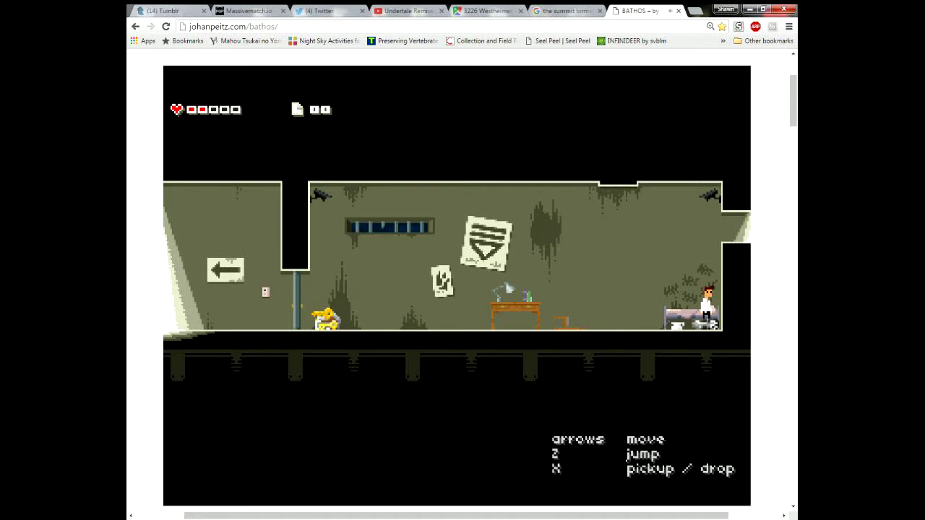
key("x")
key("Left")
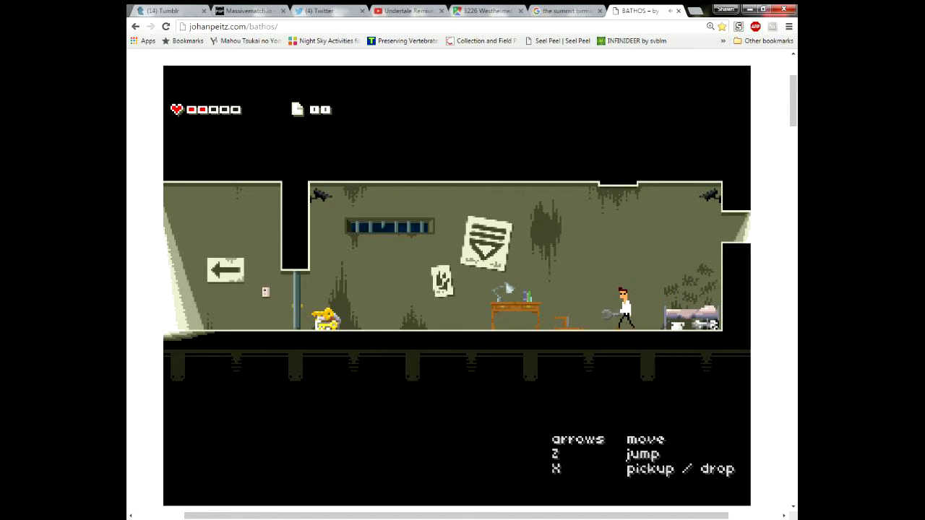
key("Left")
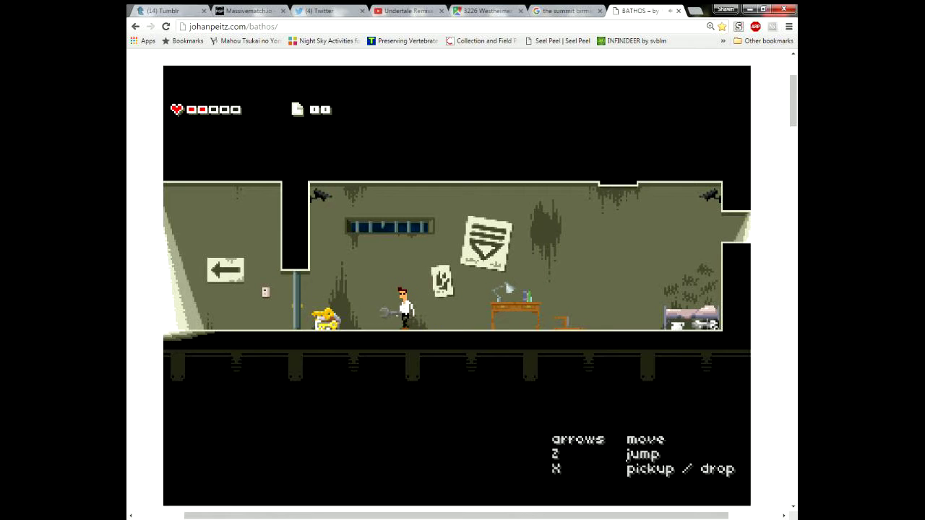
key("x")
Carry the gun from beside the bed and try it at the door
key("Right")
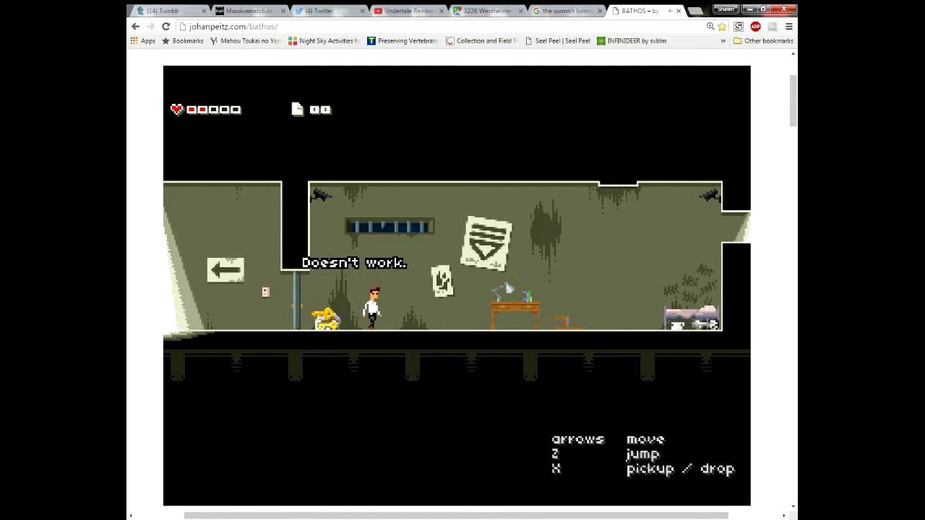
key("Right")
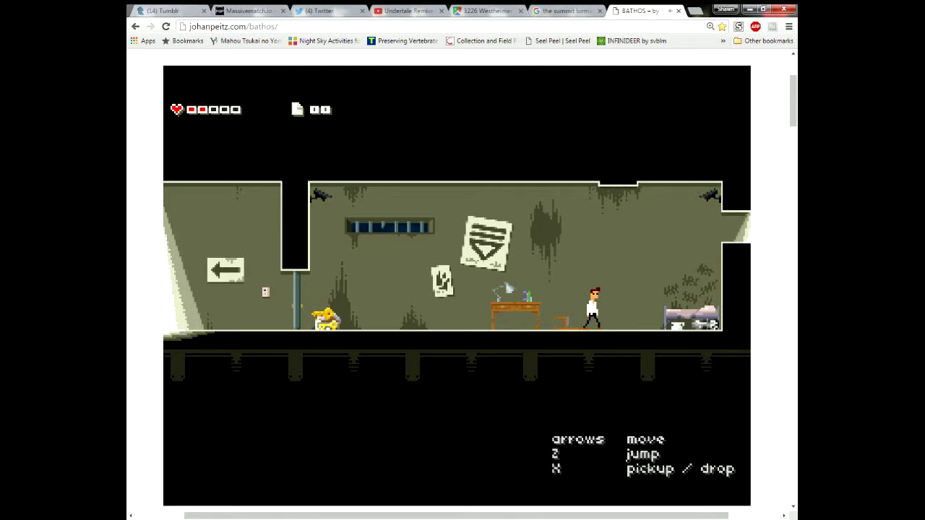
key("x")
key("Left")
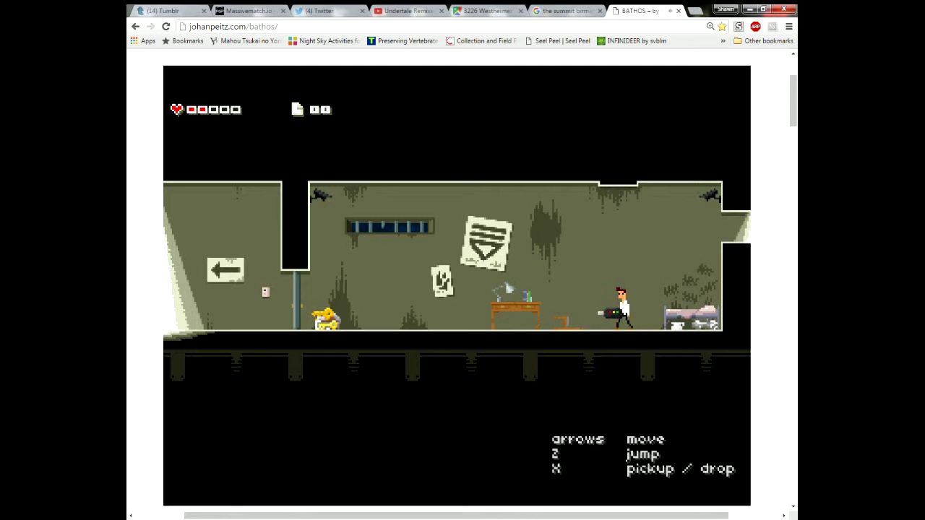
key("Left")
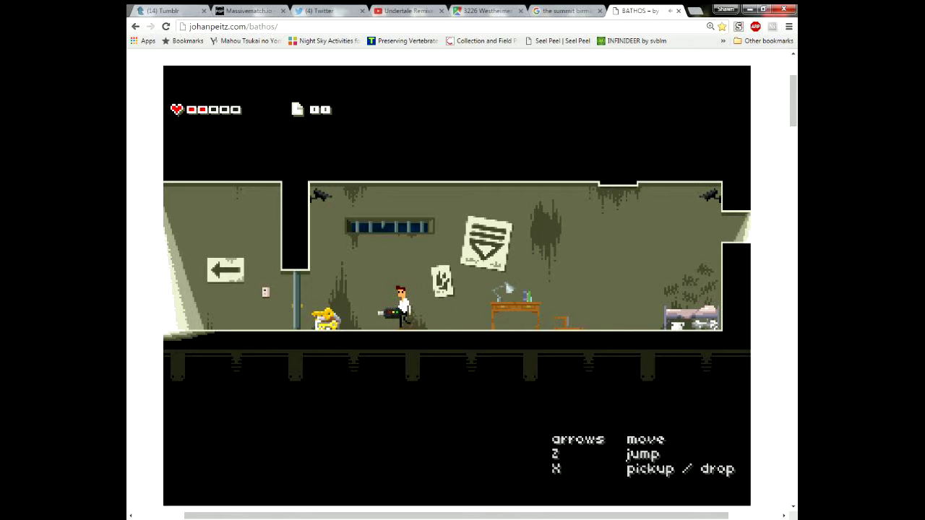
key("x")
key("x")
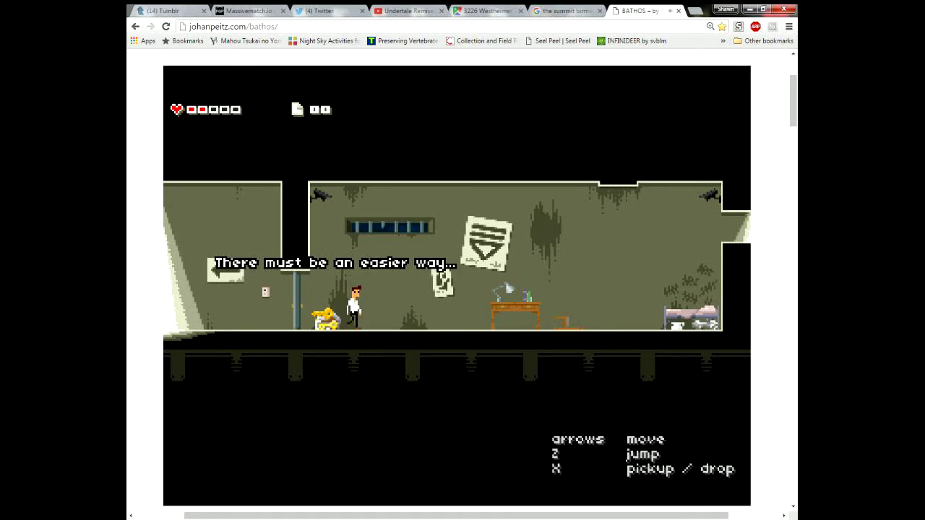
key("Right")
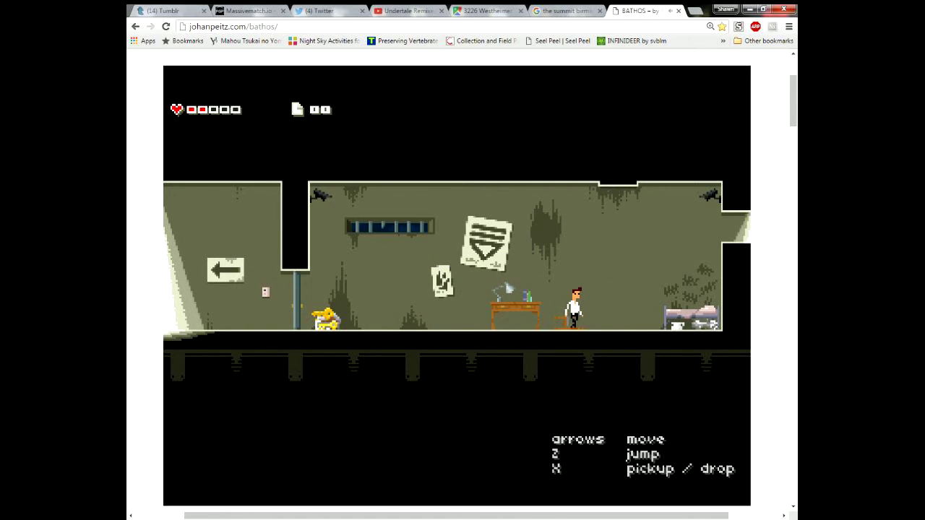
Try an item, then a key from beside the bed, at the locked door
key("Right")
key("Left")
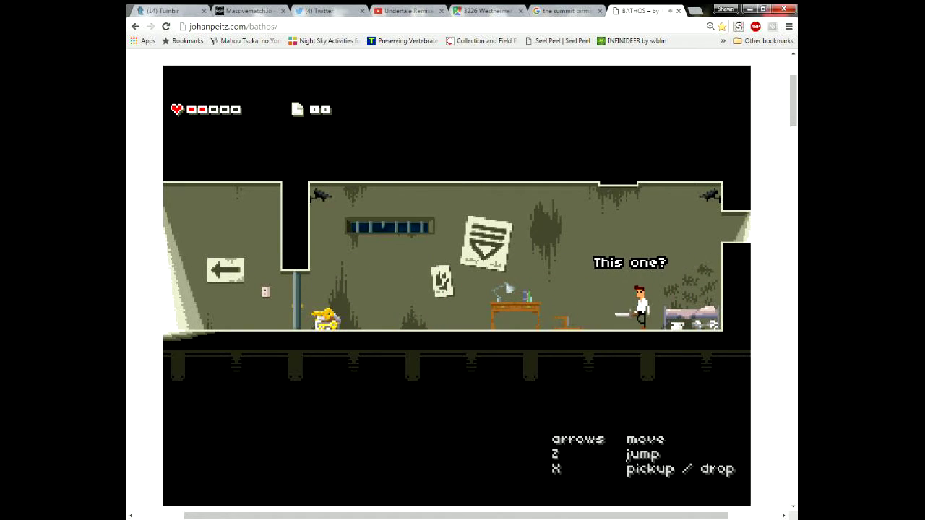
key("Left")
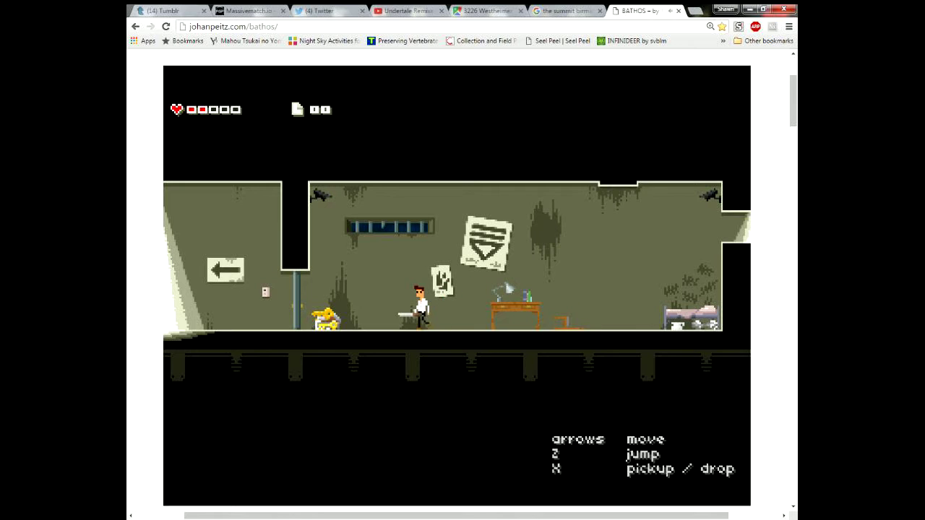
key("Right")
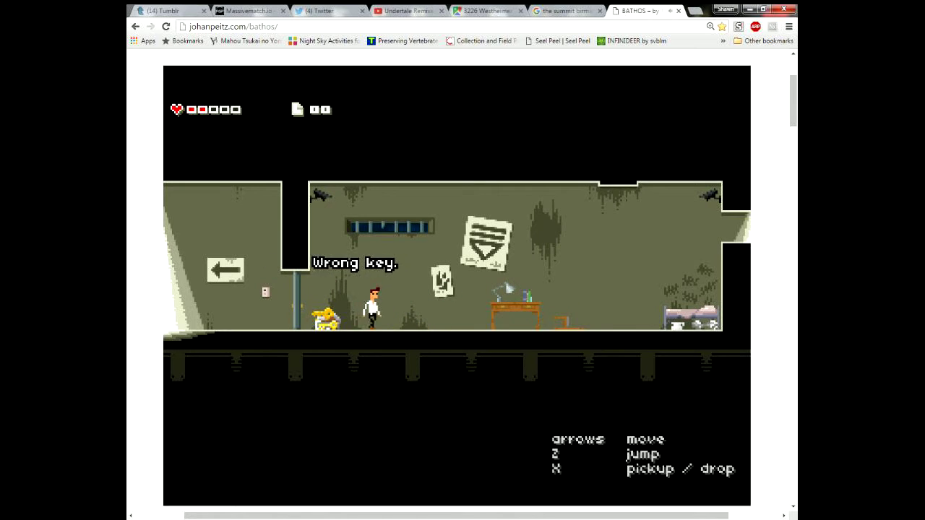
key("Right")
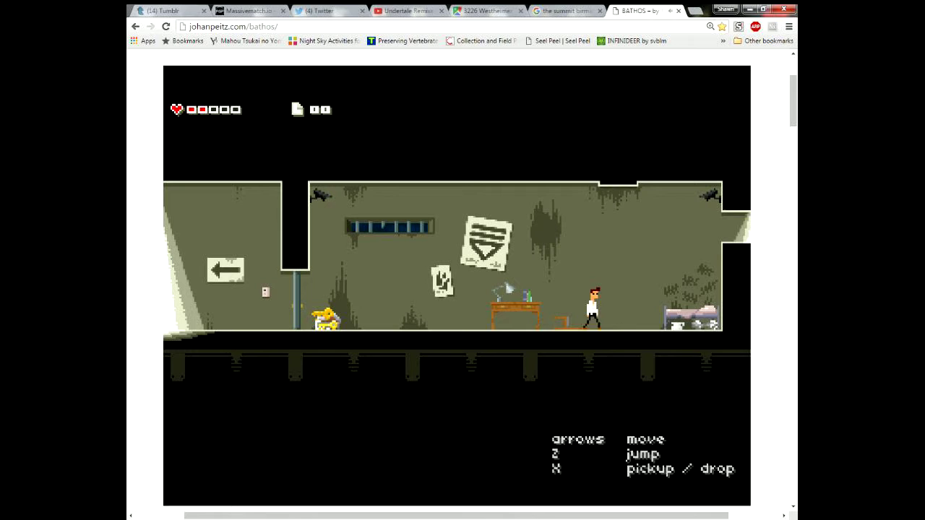
key("x")
key("Left")
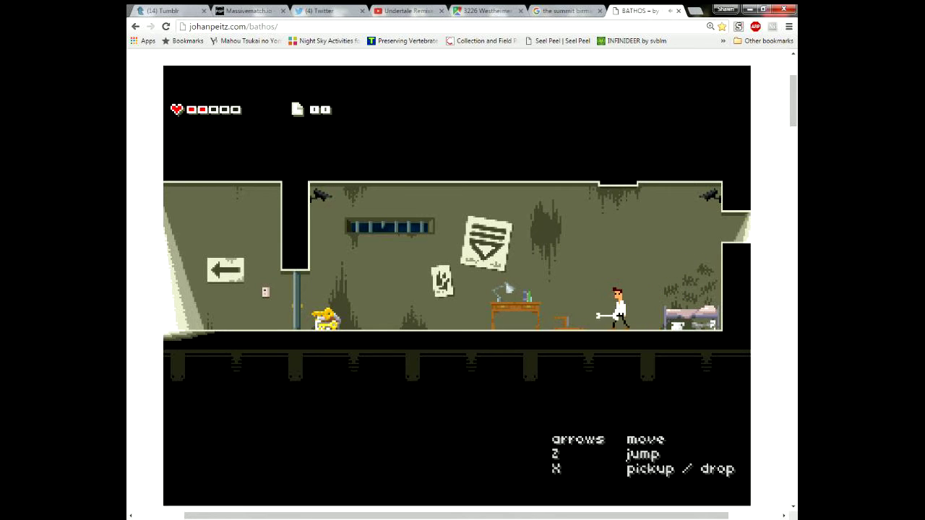
key("Left")
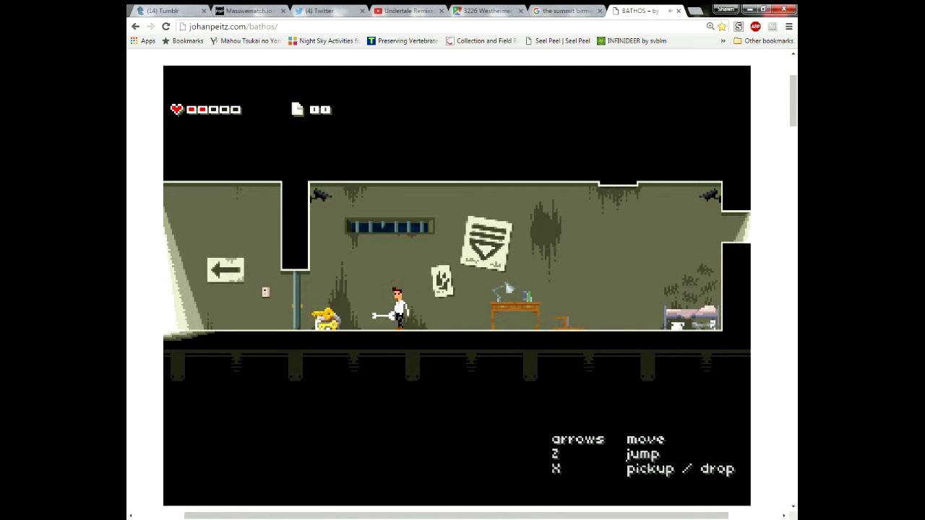
key("x")
Bring another key from the bed to the door and try it
key("Right")
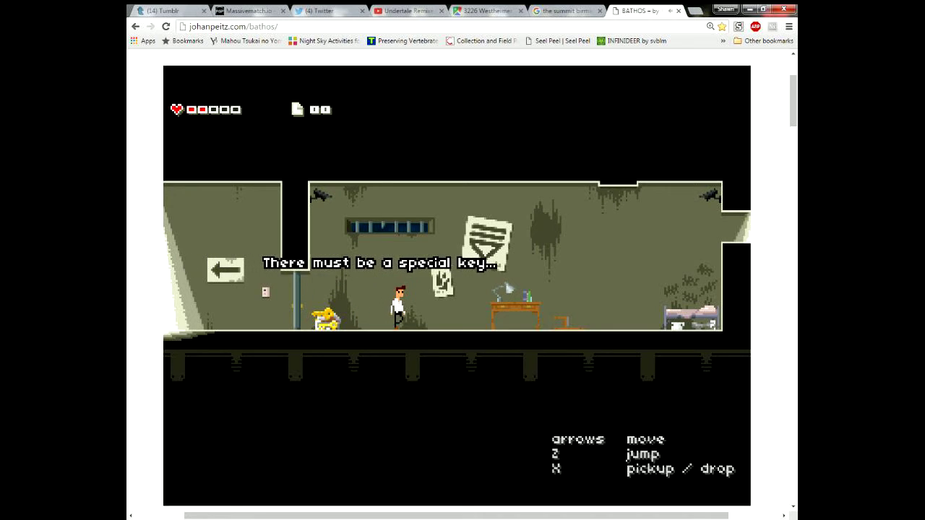
key("Right")
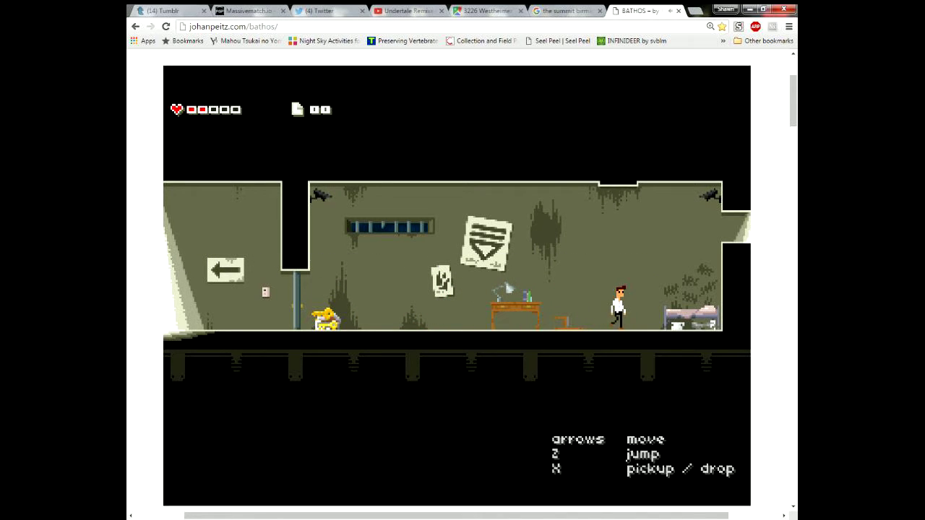
key("x")
key("Left")
key("Left")
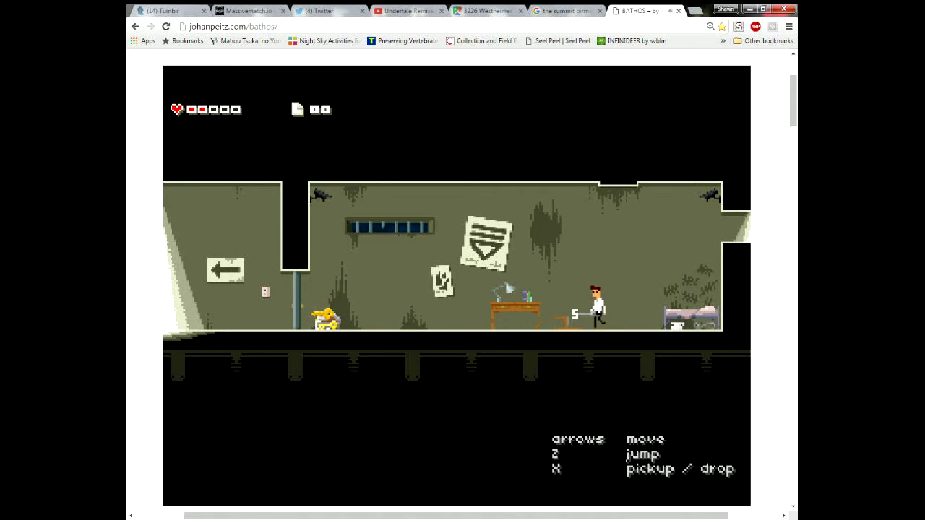
key("Left")
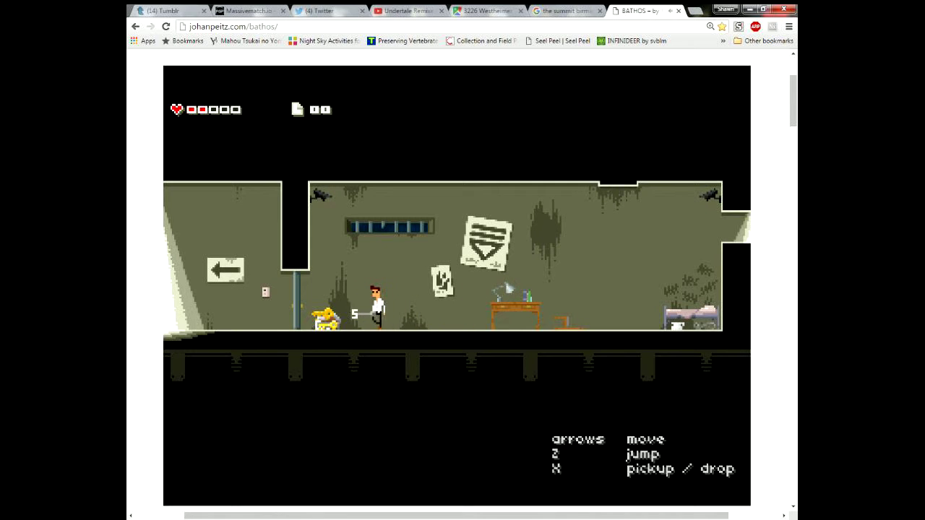
key("Left")
key("Right")
Carry another item from the bed to the key pile by the door
key("Right")
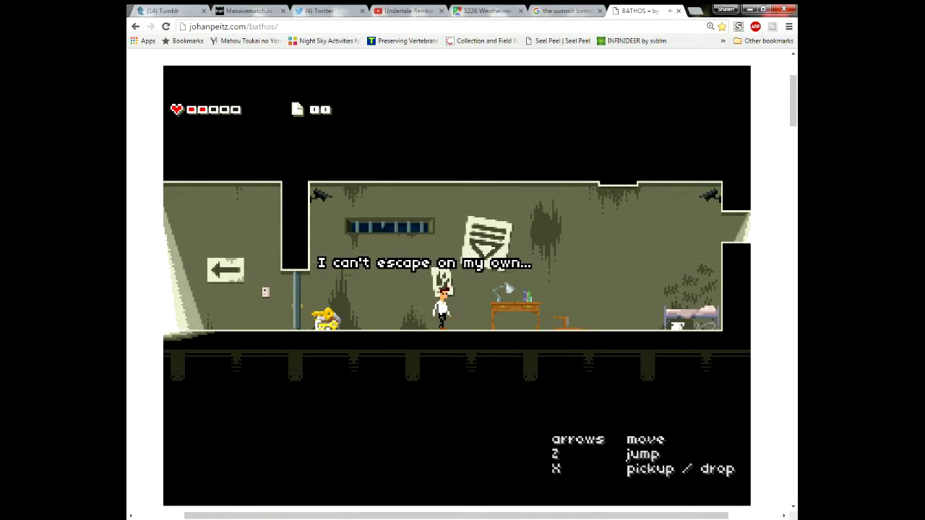
key("Right")
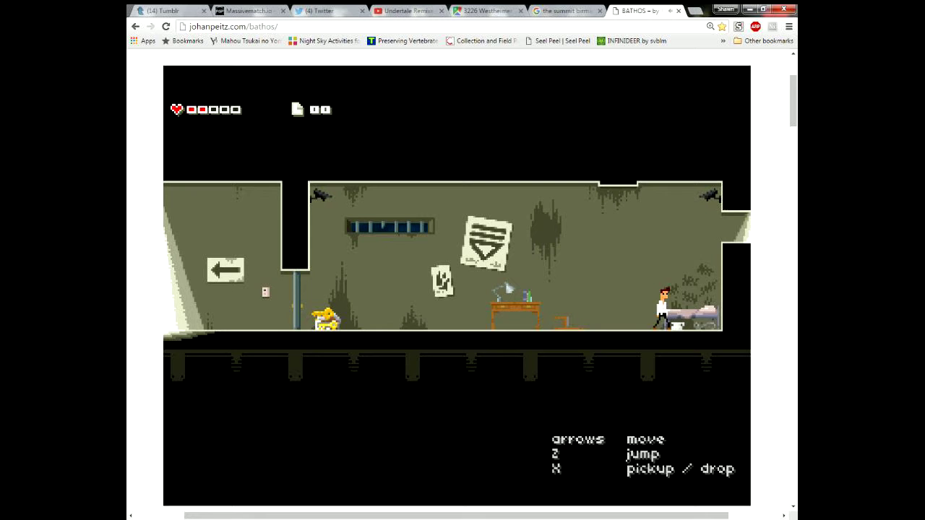
key("x")
key("Left")
key("Left")
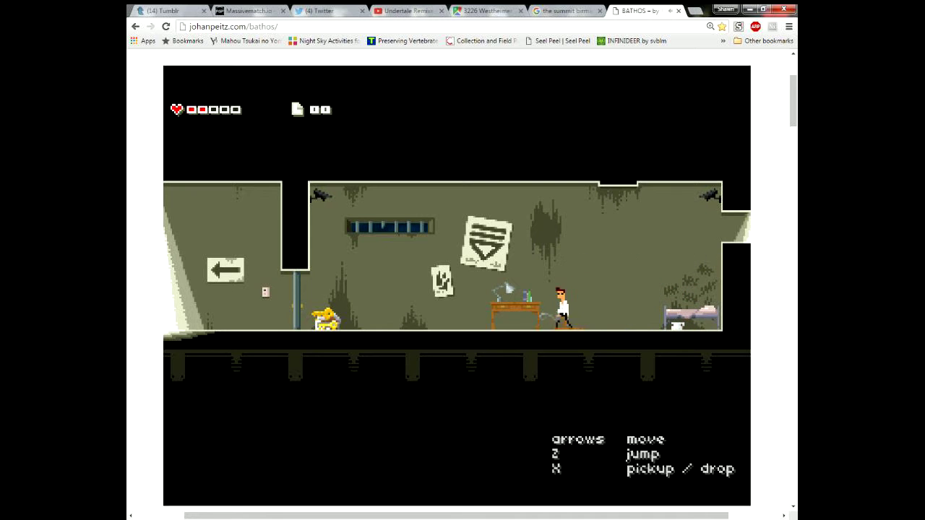
key("Left")
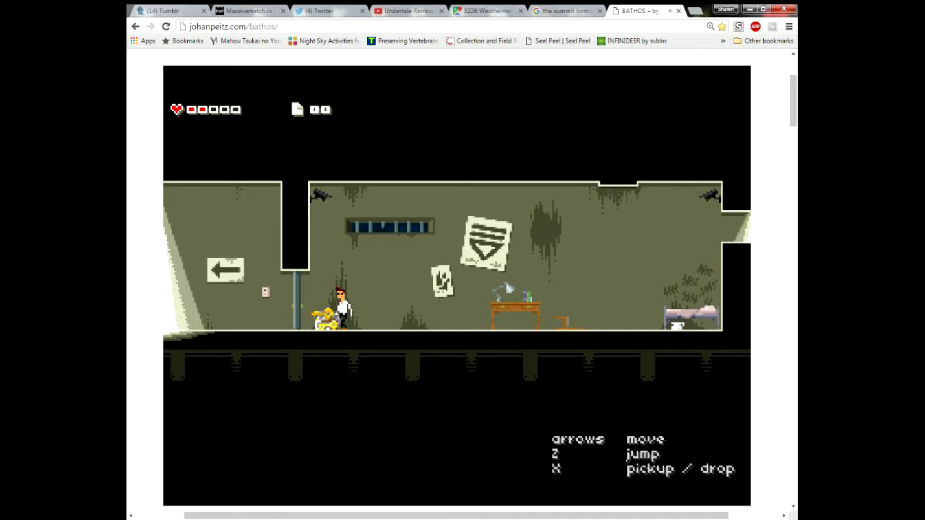
key("x")
key("Right")
Pace back and forth by the desk, moving the chair near it
key("Right")
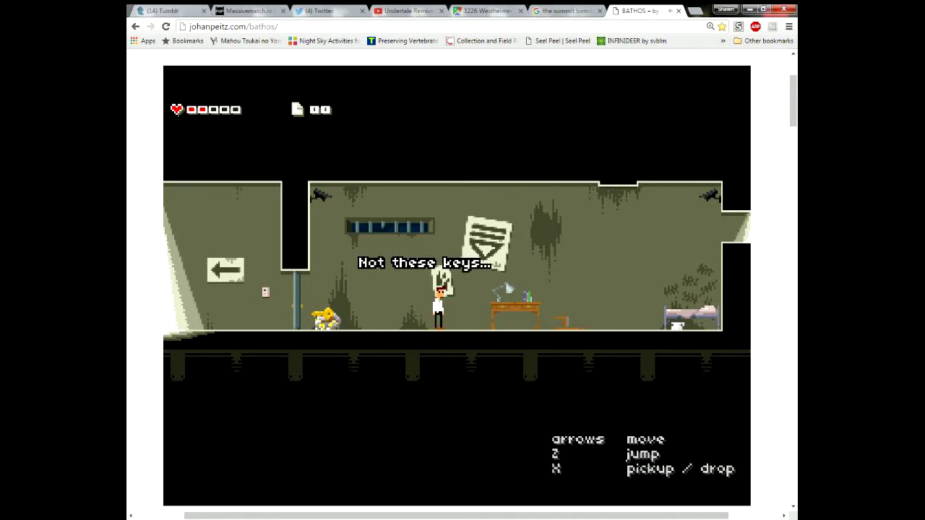
key("Right")
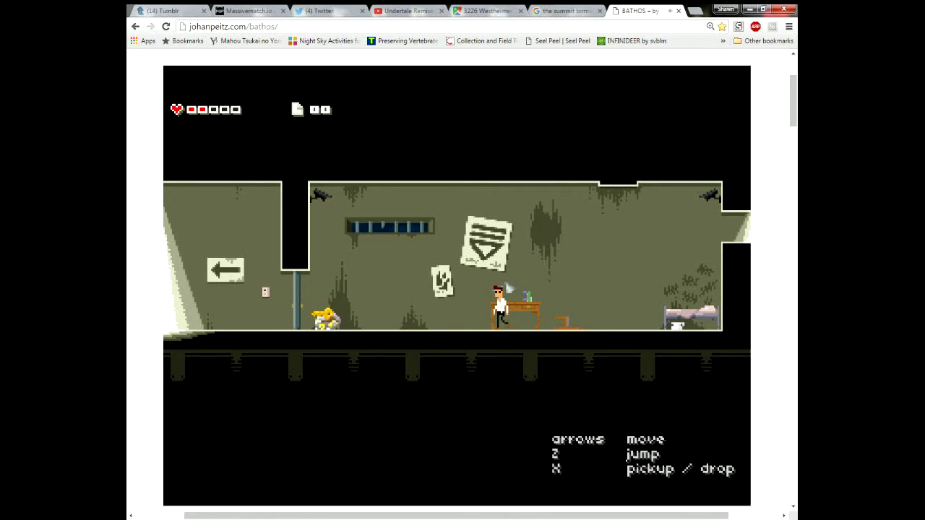
key("Left")
key("Right")
key("Left")
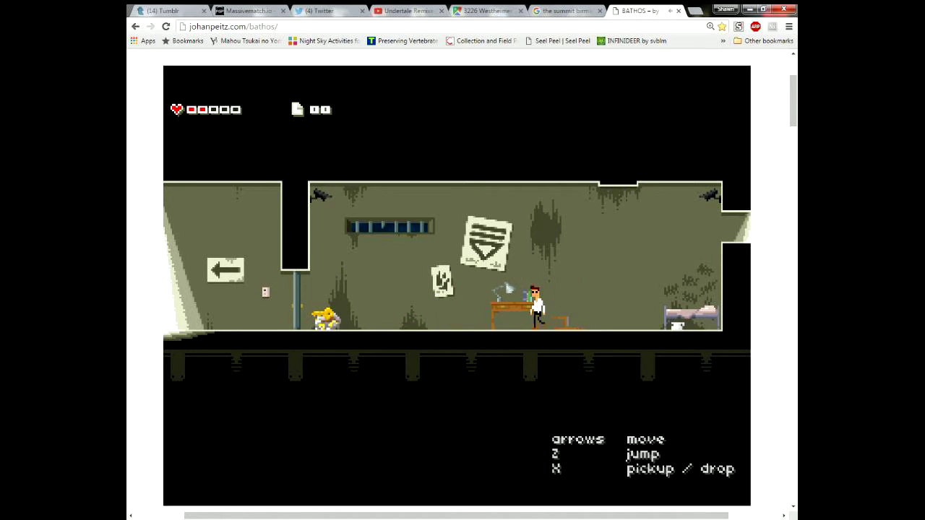
key("Right")
key("Left")
key("Right")
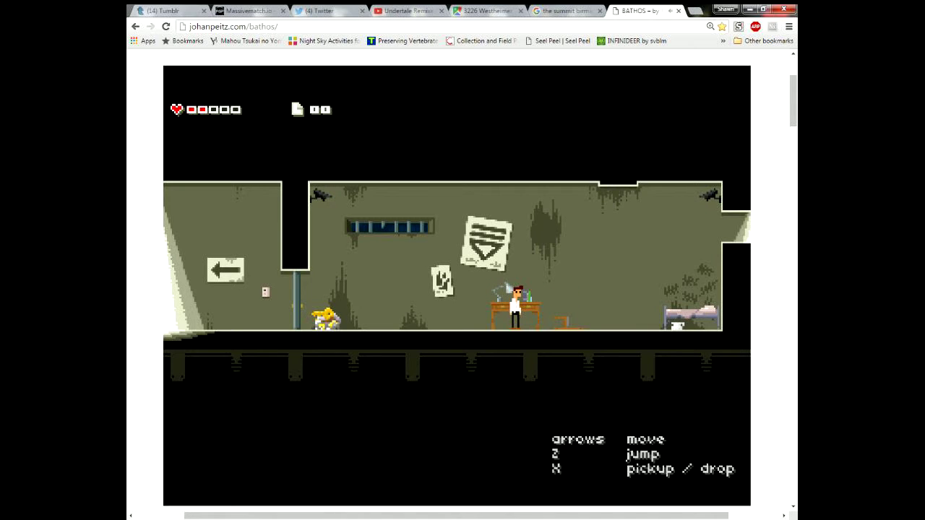
Climb onto the desk with Z, then get down and open the left-wall door
key("Left")
key("Right")
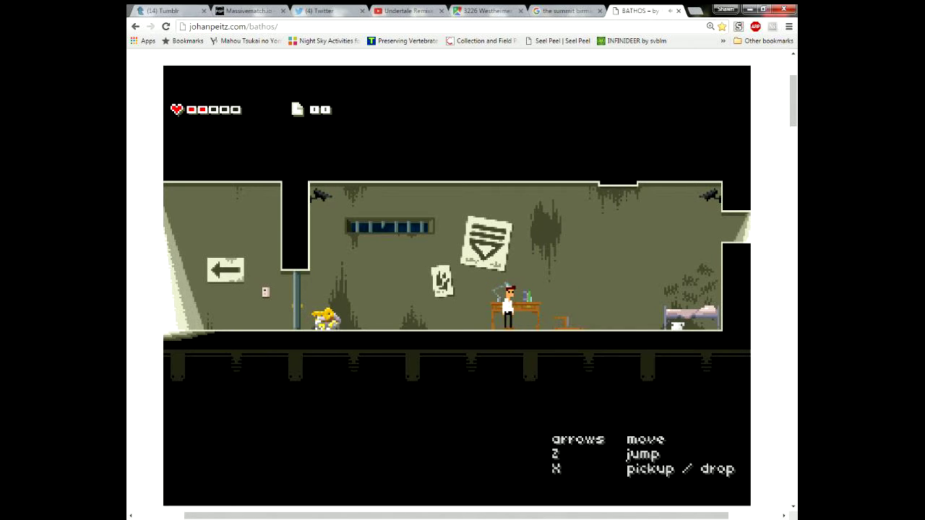
key("z")
key("Left")
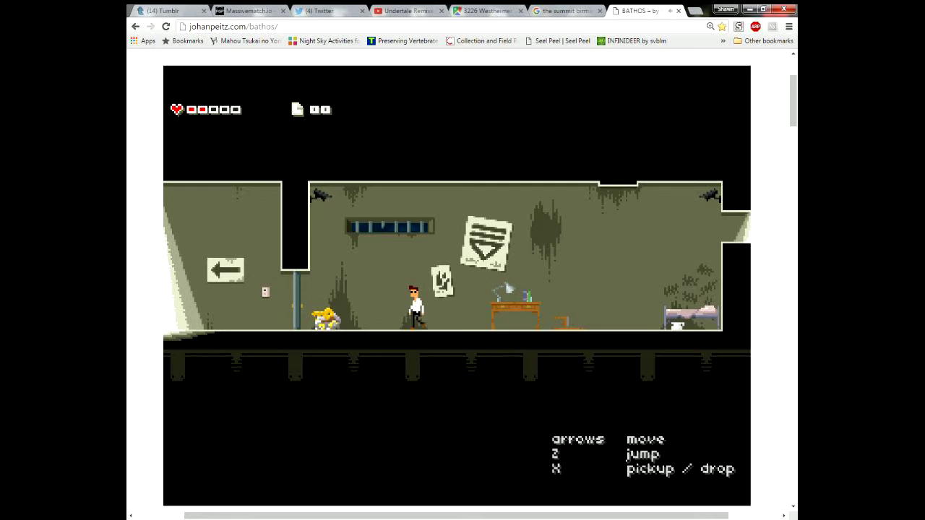
key("Right")
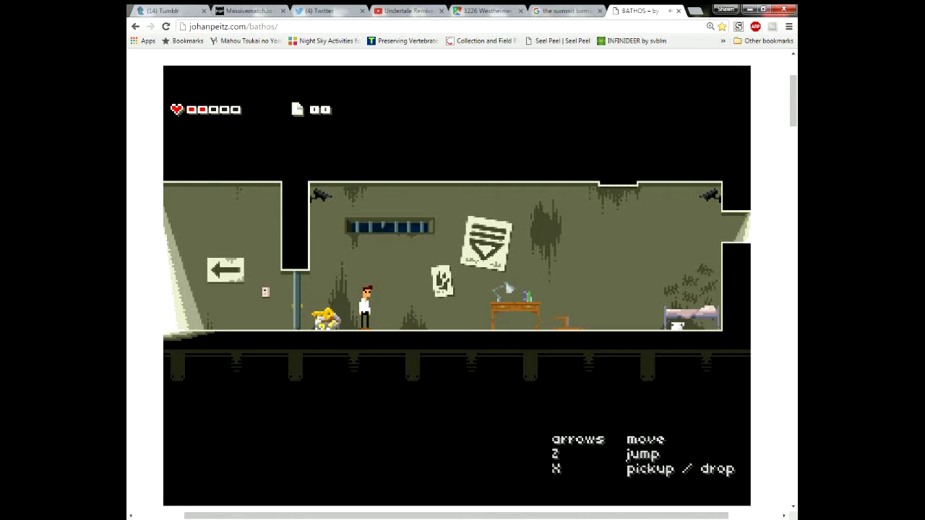
key("Left")
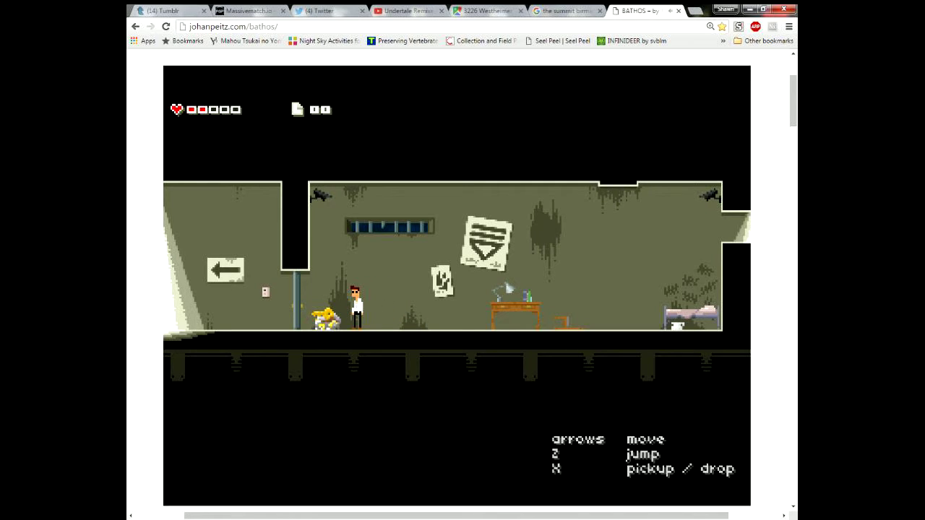
Walk left through the open door, past the pile of dropped keys
key("Left")
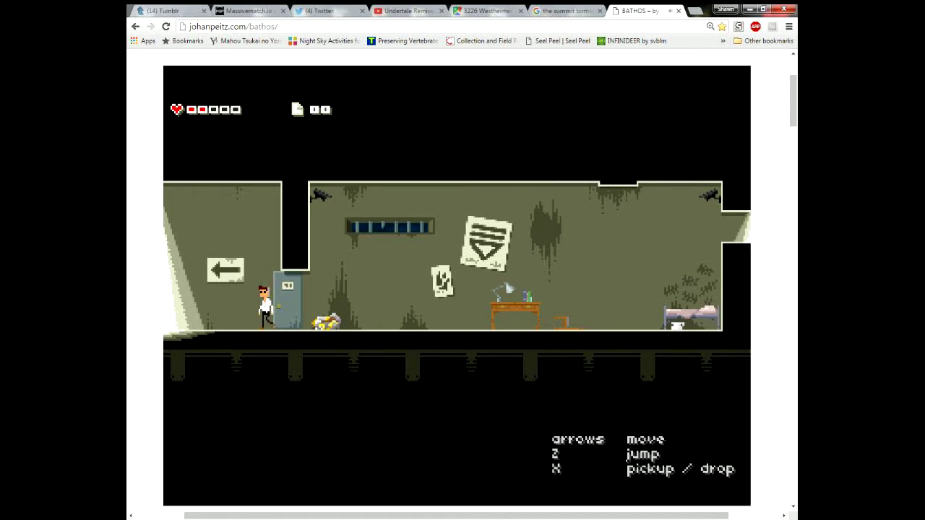